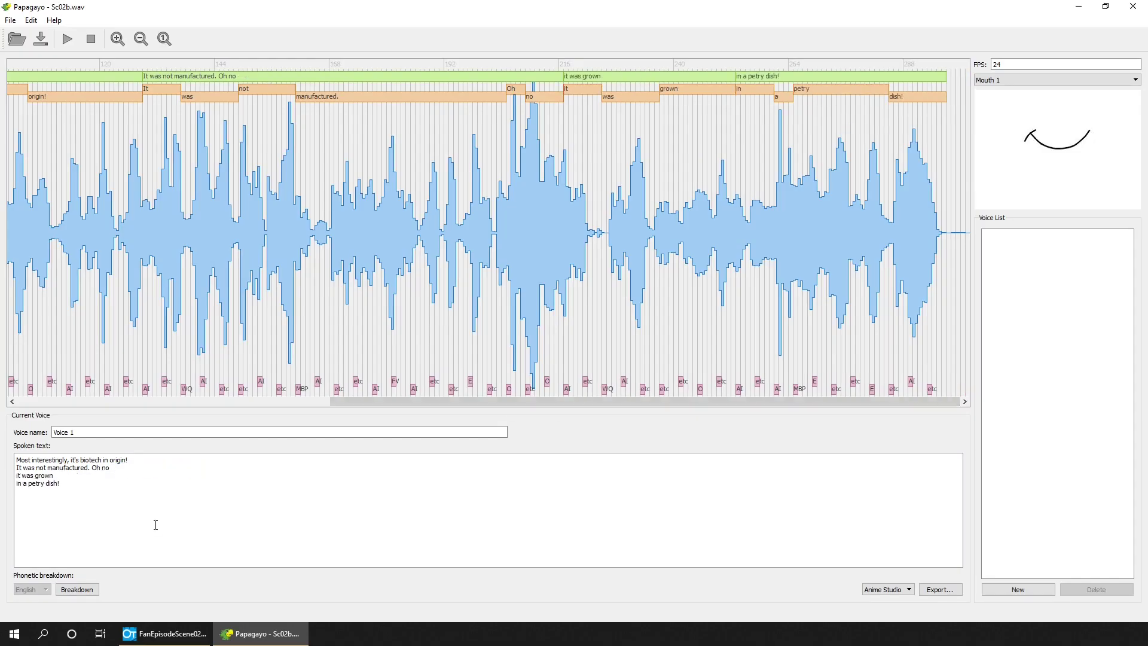
Scrub through the audio and shorten the phrase "It was not manufactured. Oh no" to match its part of the waveform
left_click_drag(412, 326, 520, 305)
left_click_drag(620, 77, 567, 77)
left_click_drag(777, 277, 817, 277)
scroll(818, 277, "down", 3)
left_click_drag(610, 76, 487, 76)
left_click_drag(378, 225, 393, 225)
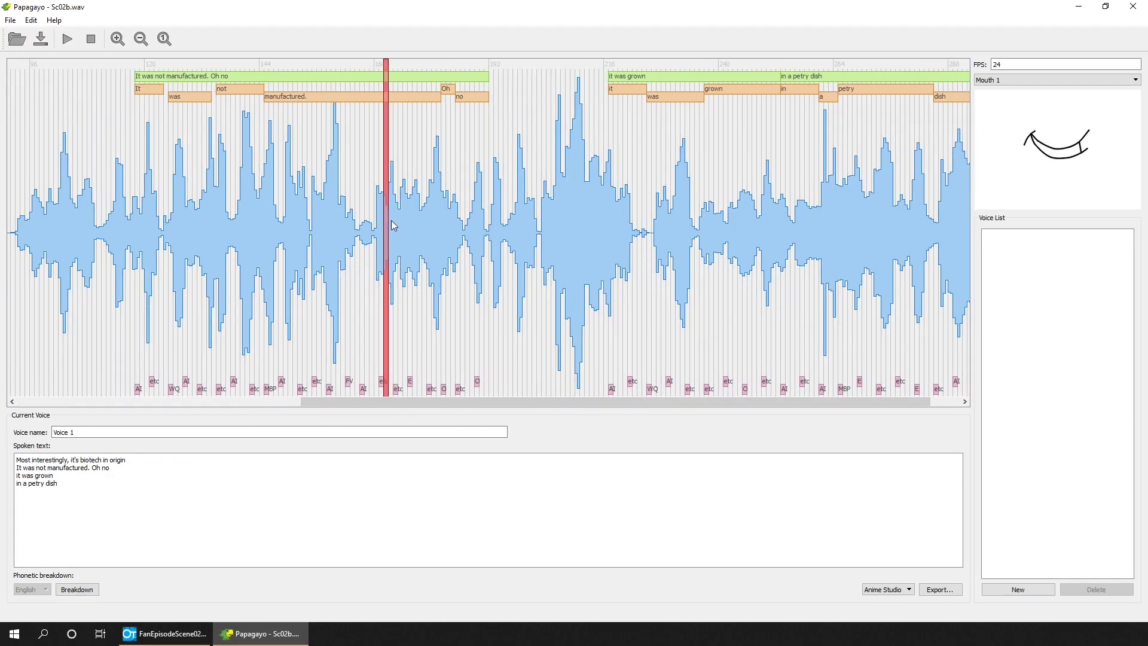
Fit the phrases "it was grown" and "in a petry dish" to the waveform and save the project as Scene2b.pgo
left_click_drag(608, 77, 466, 77)
scroll(541, 230, "down", 1)
left_click_drag(542, 230, 576, 230)
left_click_drag(733, 76, 600, 76)
left_click_drag(737, 76, 602, 77)
left_click_drag(945, 77, 749, 108)
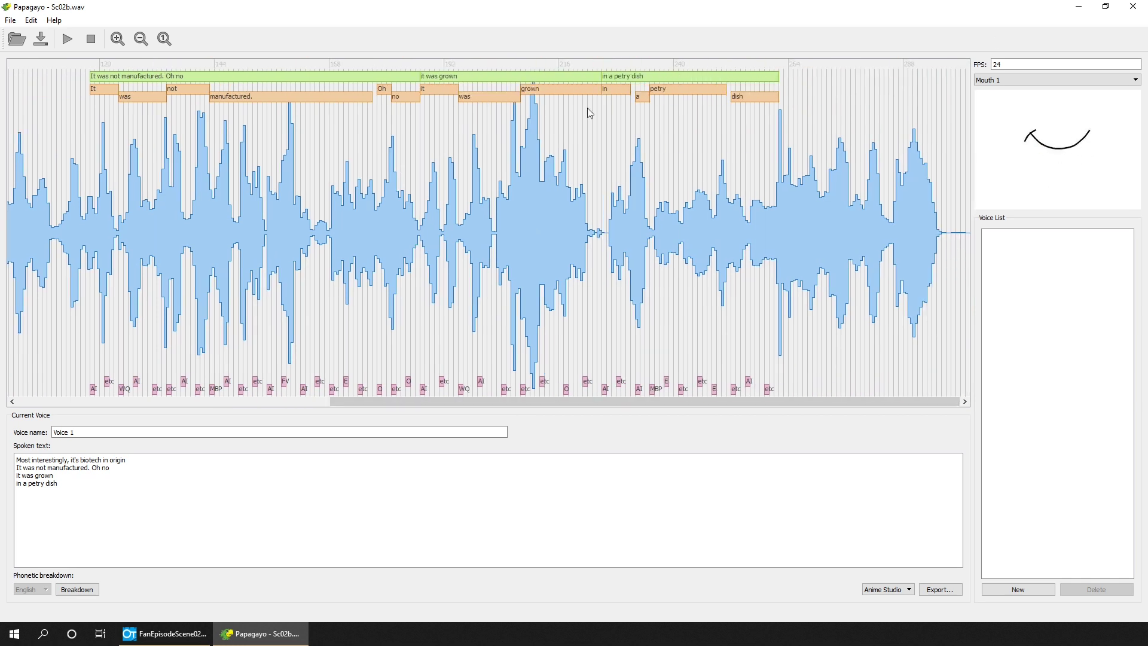
key("ctrl+s")
left_click(495, 317)
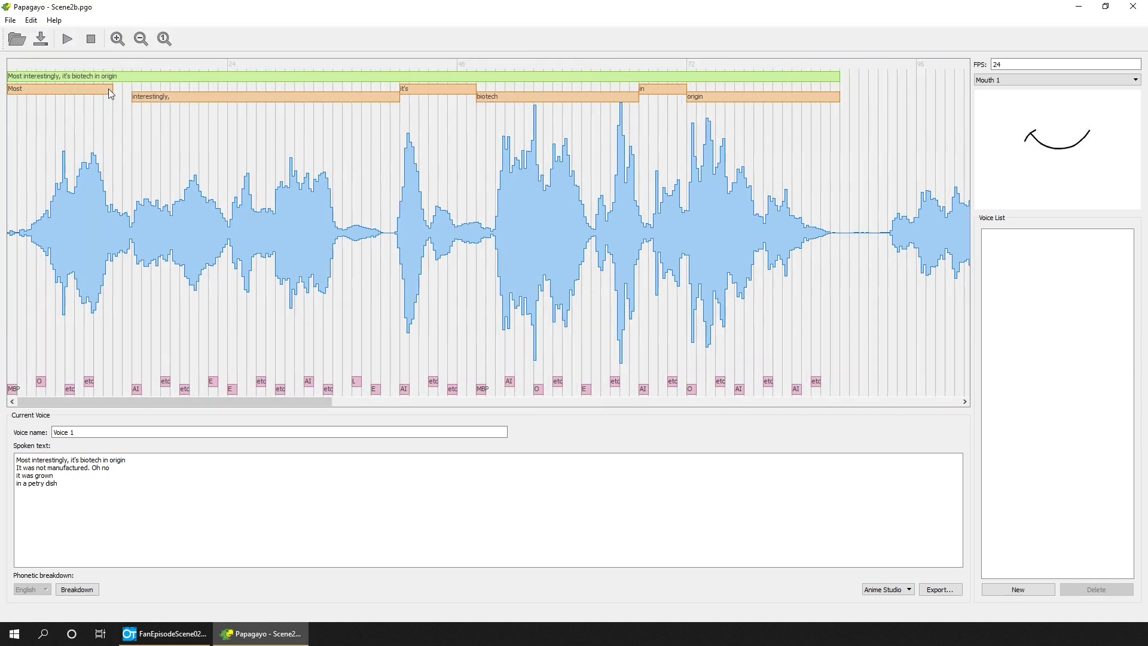
Align the first phrase's words with the waveform and shorten the phonetic breakdown of "Most" to MBP O etc
left_click_drag(389, 239, 645, 182)
left_click_drag(642, 178, 672, 179)
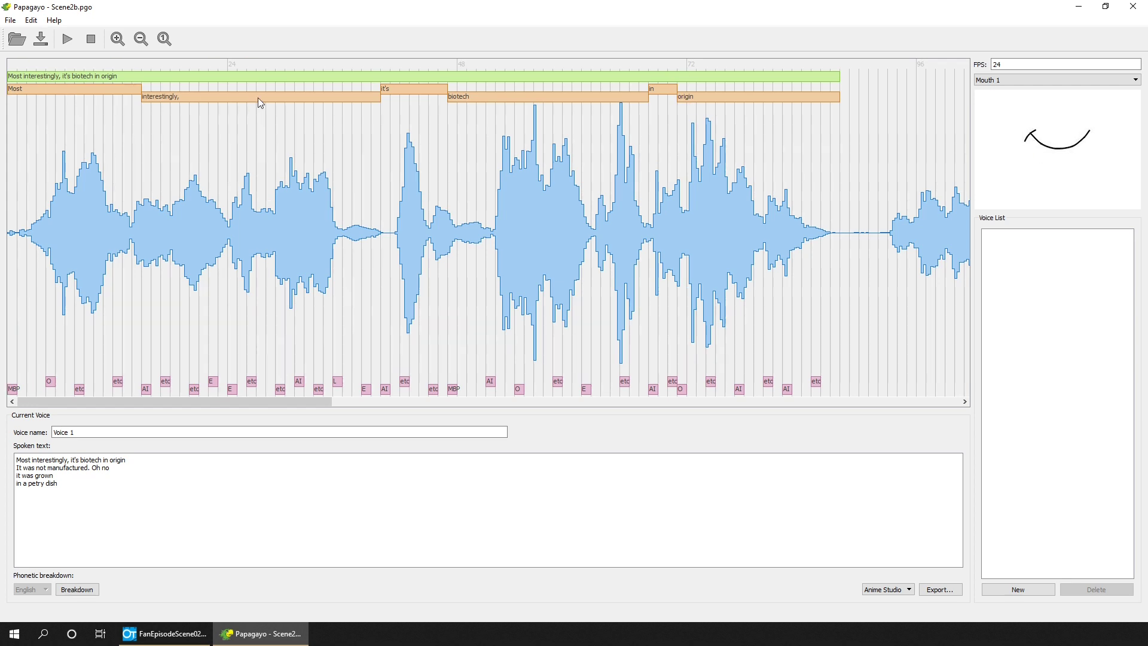
right_click(74, 88)
key("BackSpace")
key("BackSpace")
key("BackSpace")
key("BackSpace")
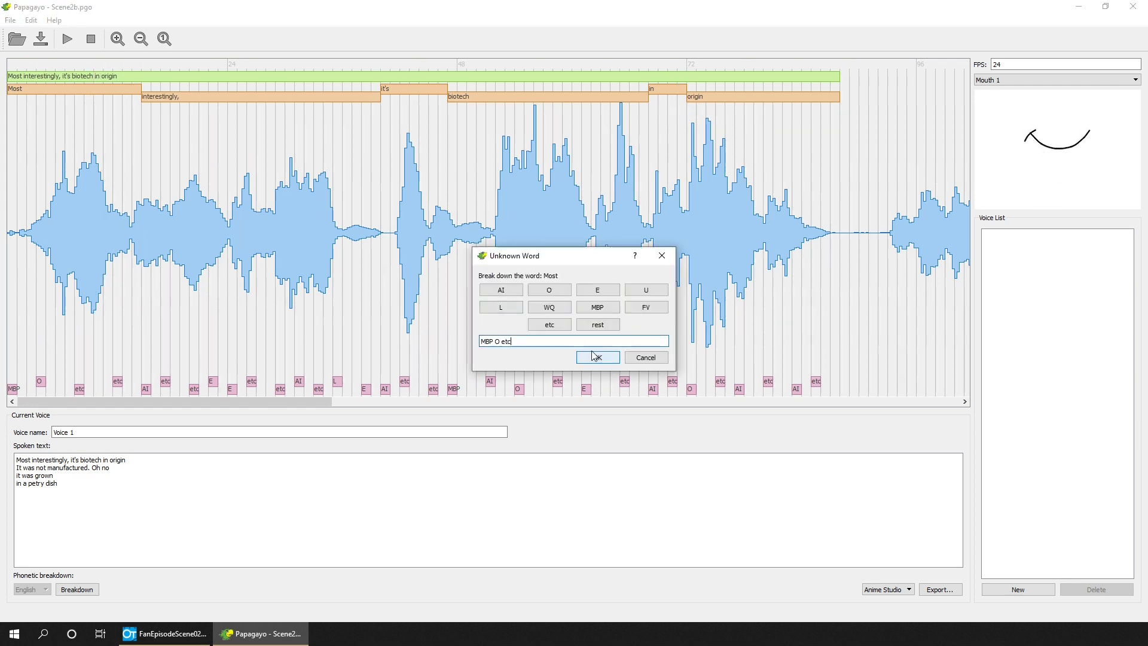
left_click(597, 357)
Simplify the phonetic breakdown of "interestingly," to E etc E L E
left_click_drag(25, 257, 130, 261)
right_click(174, 97)
key("BackSpace")
key("BackSpace")
key("BackSpace")
key("BackSpace")
key("BackSpace")
key("BackSpace")
key("BackSpace")
key("BackSpace")
key("BackSpace")
key("BackSpace")
left_click(598, 357)
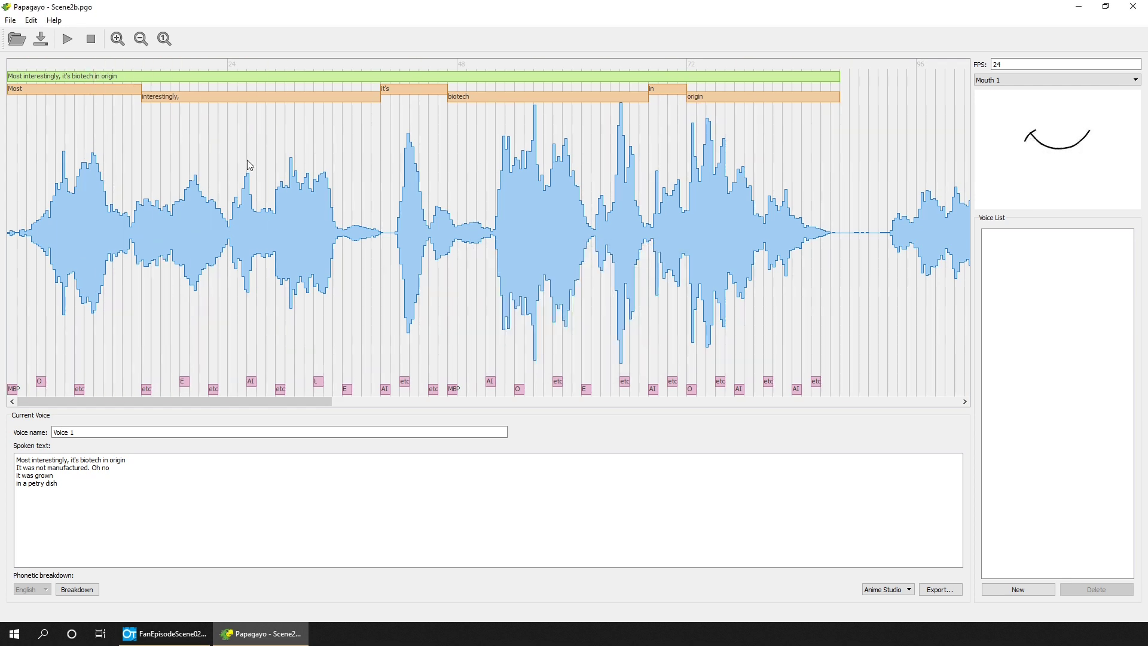
left_click_drag(143, 349, 143, 349)
double_click(250, 108)
key("Return")
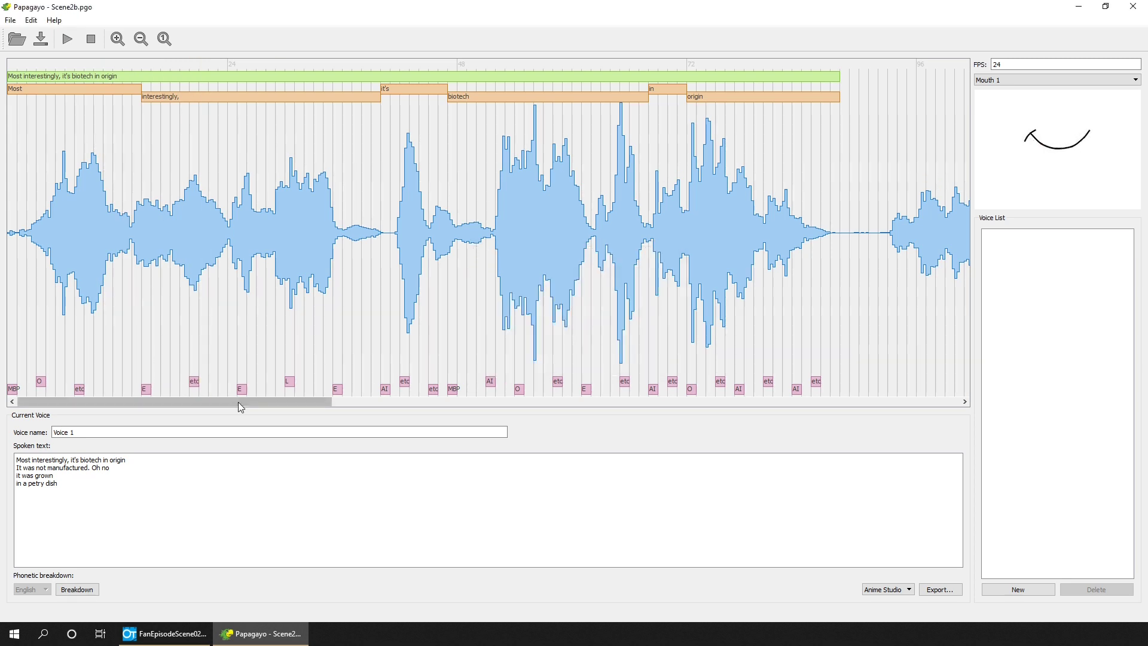
Shorten the phonetic breakdown of "origin" to O etc AI and move its phonemes earlier to match the waveform
left_click_drag(357, 351, 725, 388)
double_click(692, 362)
key("Return")
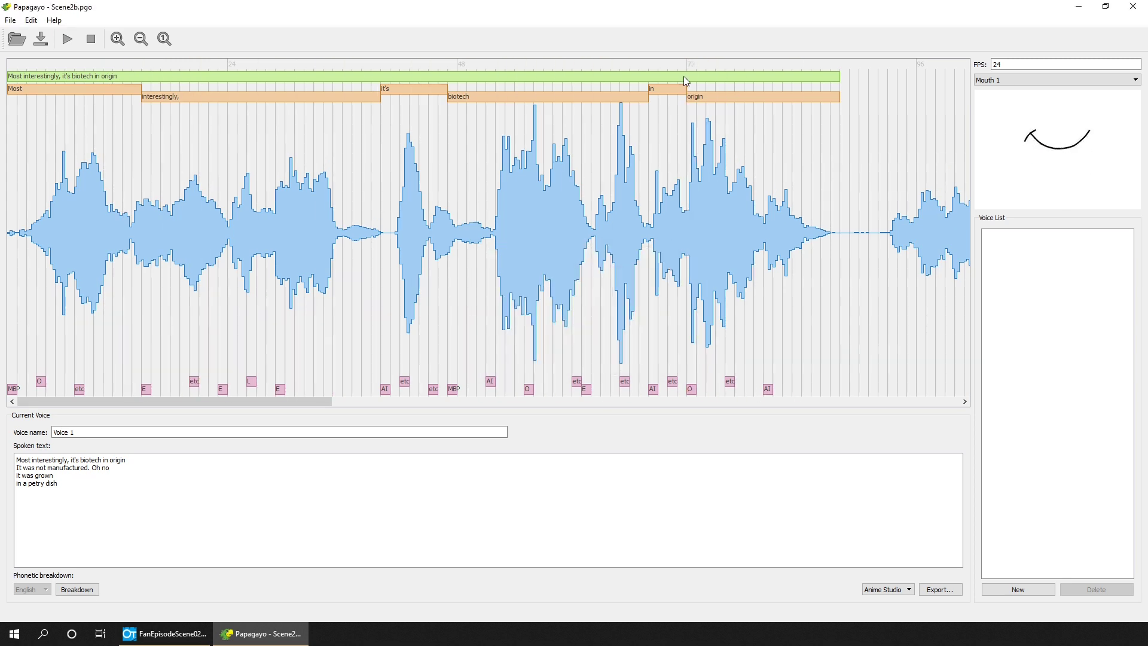
right_click(694, 97)
key("Return")
right_click(700, 97)
left_click_drag(796, 388, 768, 389)
key("Return")
left_click_drag(739, 381, 720, 382)
Retime the words of the second phrase and shorten the breakdown of "manufactured." to MBP AI etc FV AI etc
left_click_drag(264, 402, 593, 402)
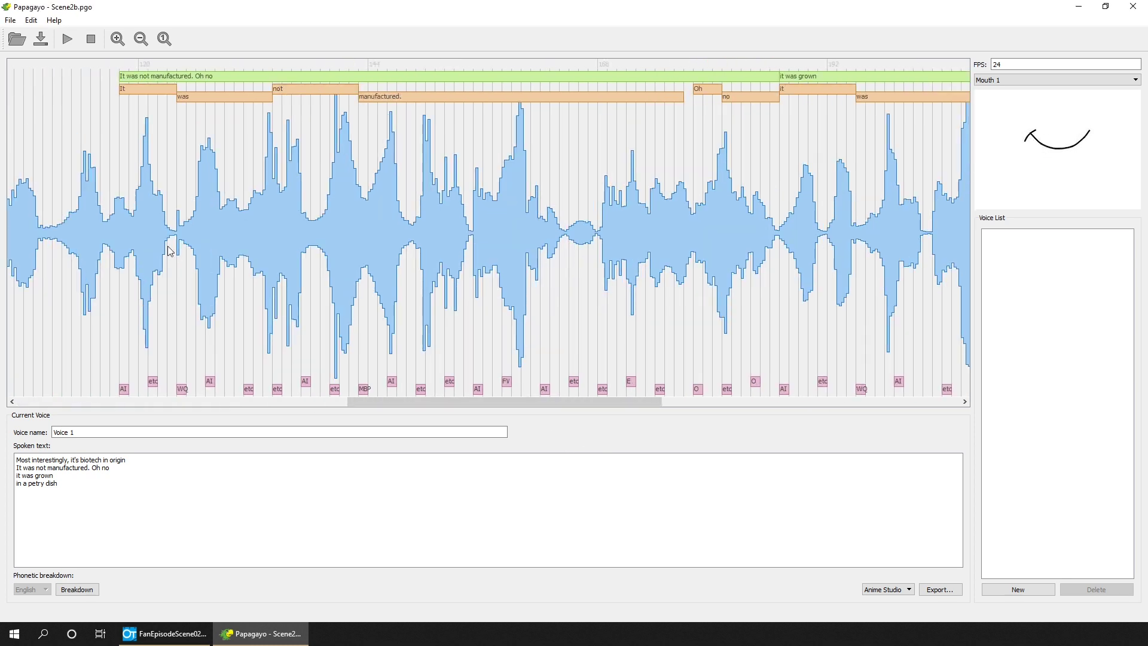
left_click_drag(127, 372, 267, 324)
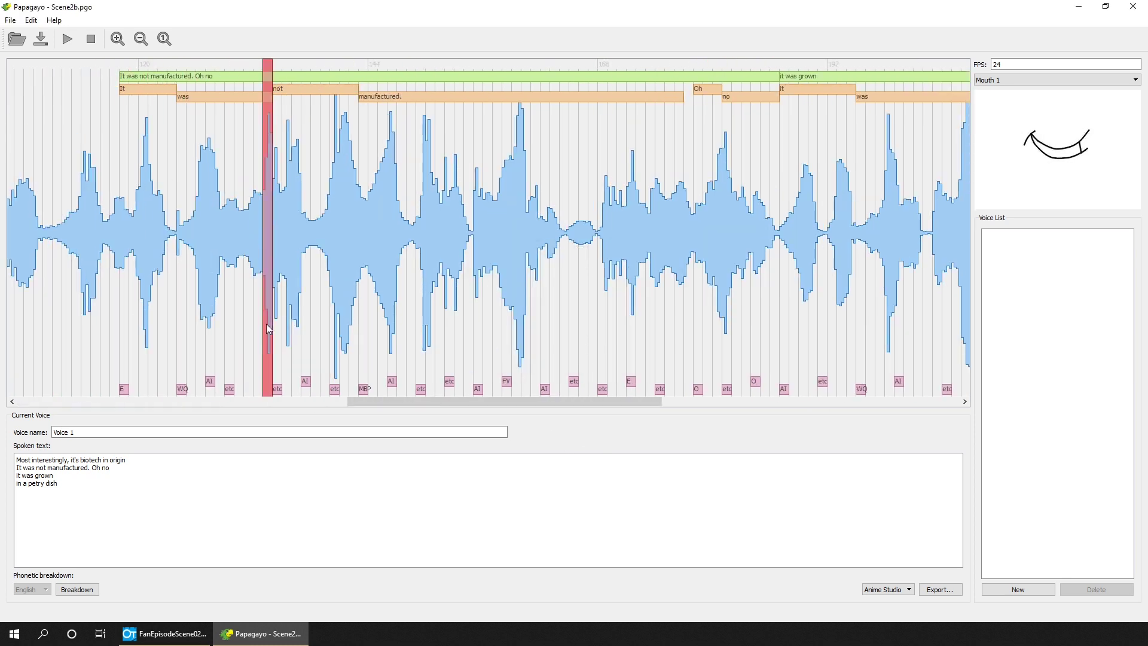
left_click_drag(262, 316, 290, 315)
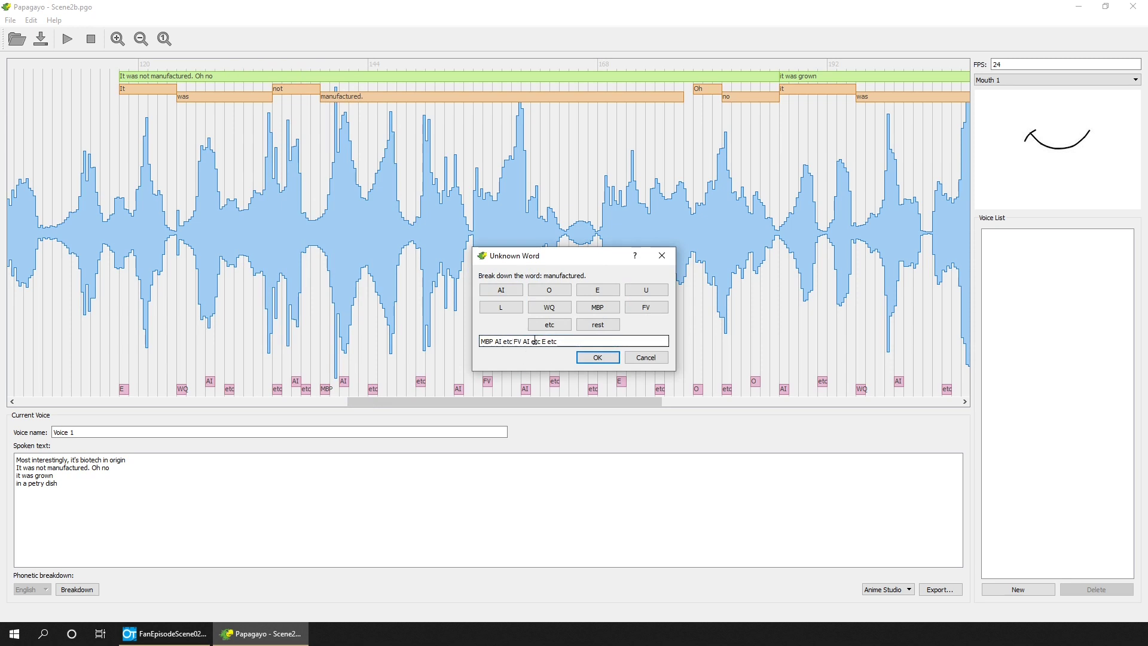
key("Return")
left_click_drag(350, 377, 632, 106)
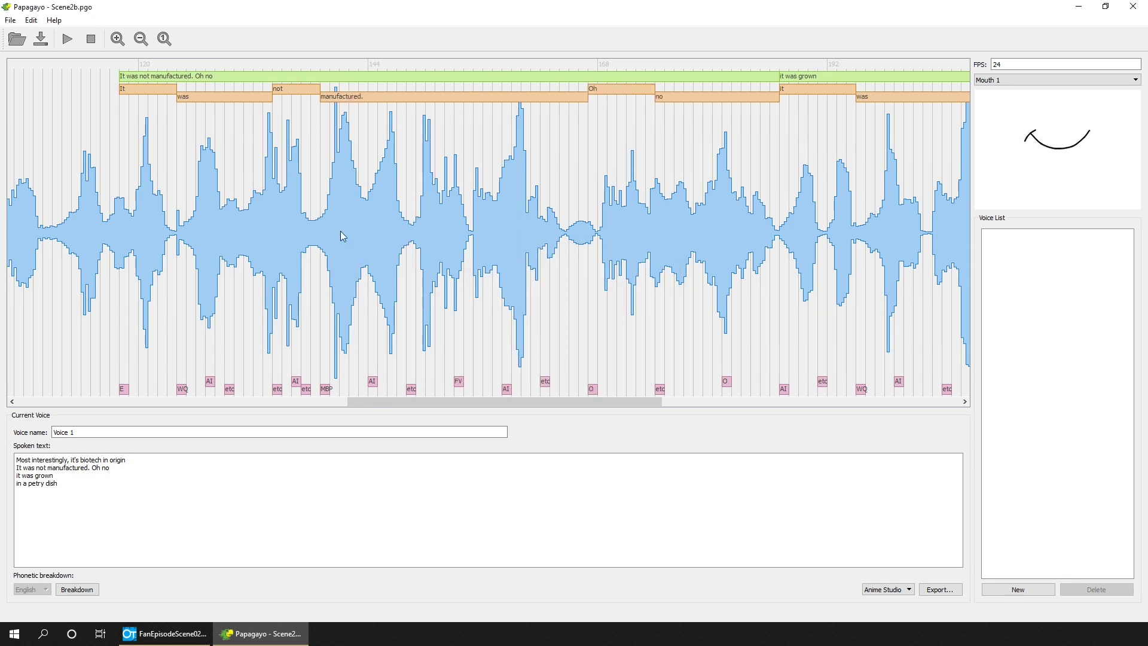
Scrub through "it was grown" and retime its words and the phonemes of "it" to match the waveform
left_click(578, 365)
left_click_drag(578, 402, 617, 404)
left_click_drag(405, 311, 609, 287)
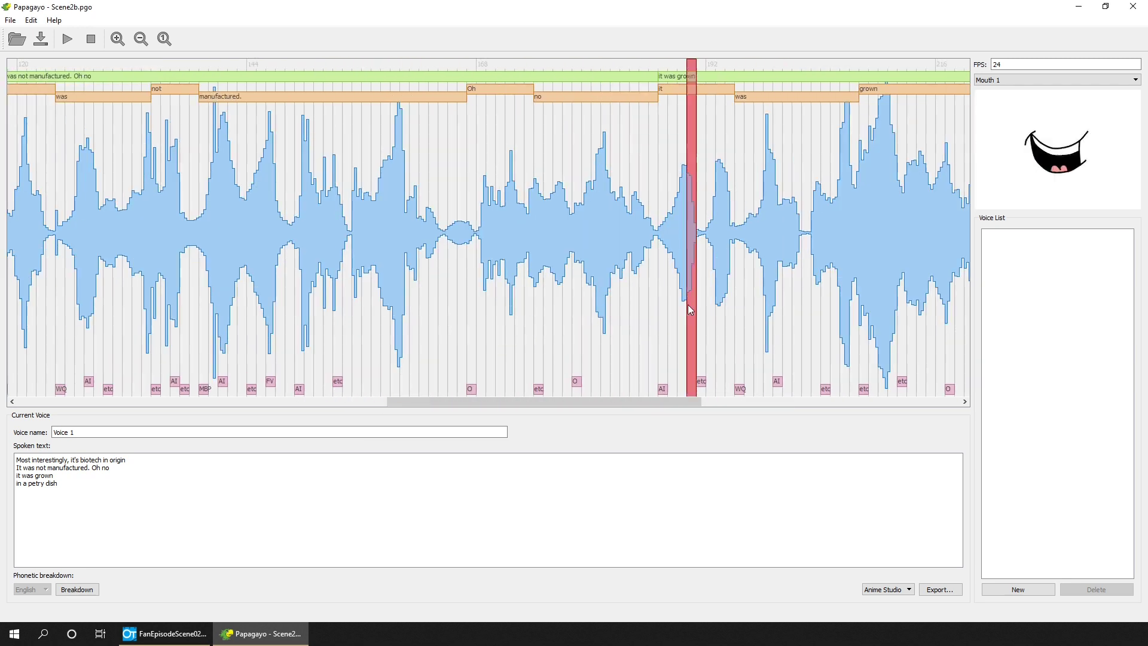
left_click_drag(608, 401, 811, 402)
left_click_drag(120, 358, 152, 357)
left_click_drag(237, 96, 184, 89)
left_click_drag(402, 89, 383, 90)
left_click_drag(82, 380, 73, 382)
Shorten the phonetic breakdown of "grown" to etc O etc and move its phonemes earlier
right_click(222, 89)
left_click(504, 340)
left_click_drag(236, 382, 216, 383)
key("BackSpace")
key("BackSpace")
key("BackSpace")
key("BackSpace")
key("Return")
left_click_drag(322, 390, 285, 390)
Break down "dish" as AI etc and export the lip sync data as S2b-Prof.dat in the _Assets folder
left_click_drag(269, 352, 705, 332)
double_click(708, 96)
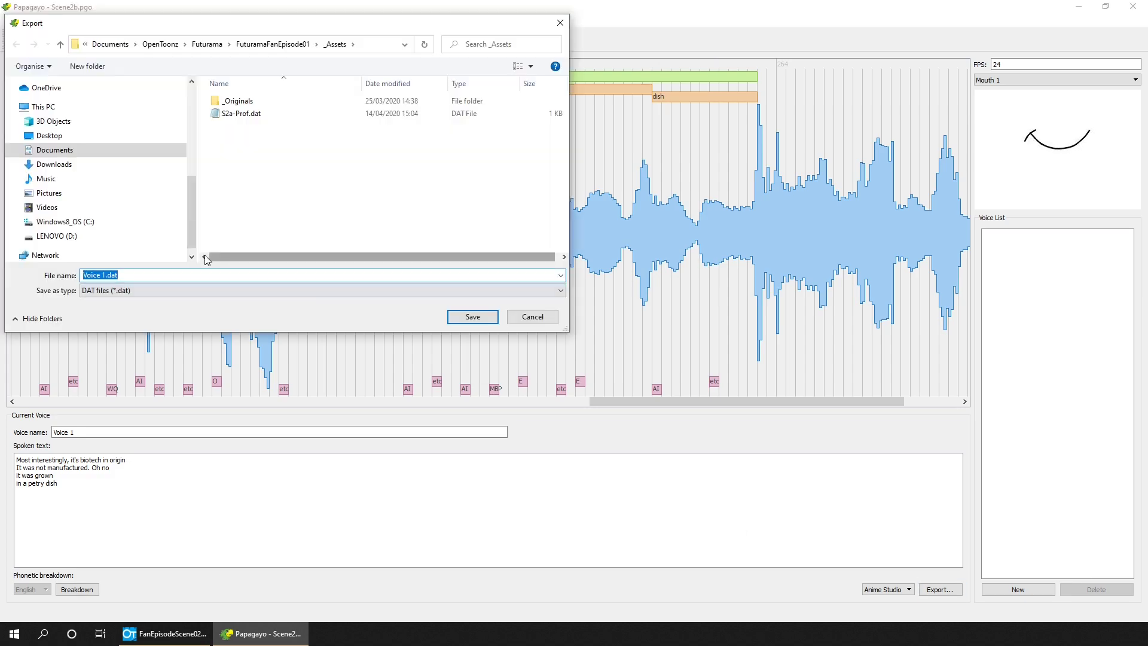
left_click(472, 316)
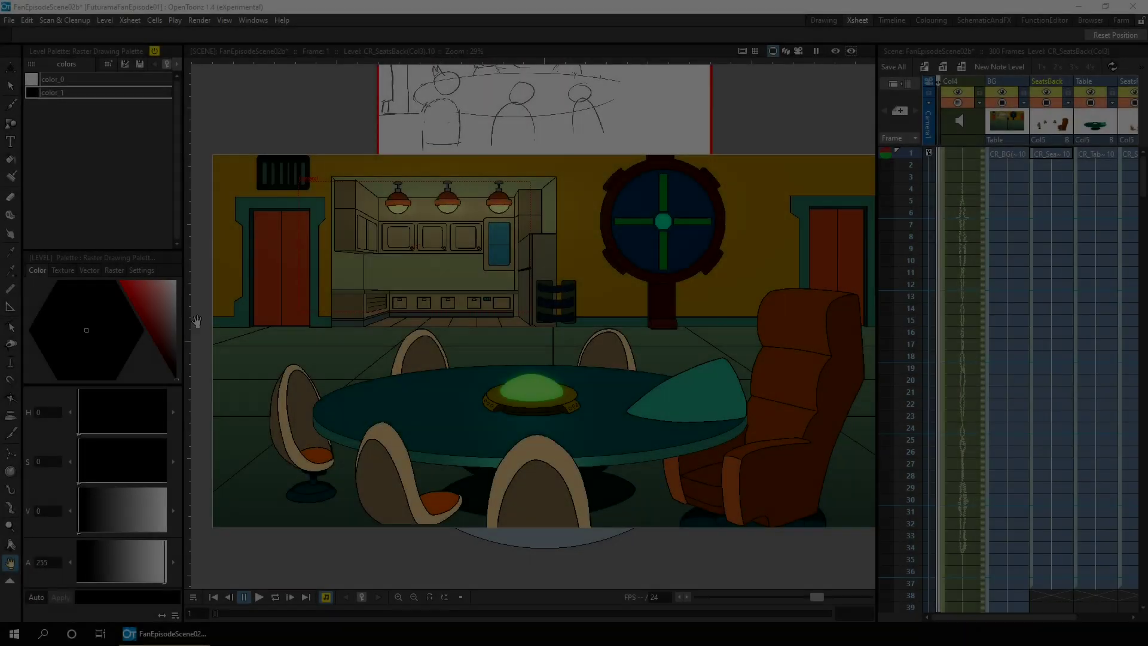
Switch to OpenToonz and load the Professor sub-scene into a column between SeatsBack and Table
left_click(370, 339)
left_click(400, 340)
left_click(532, 249)
left_click(748, 507)
left_click(575, 336)
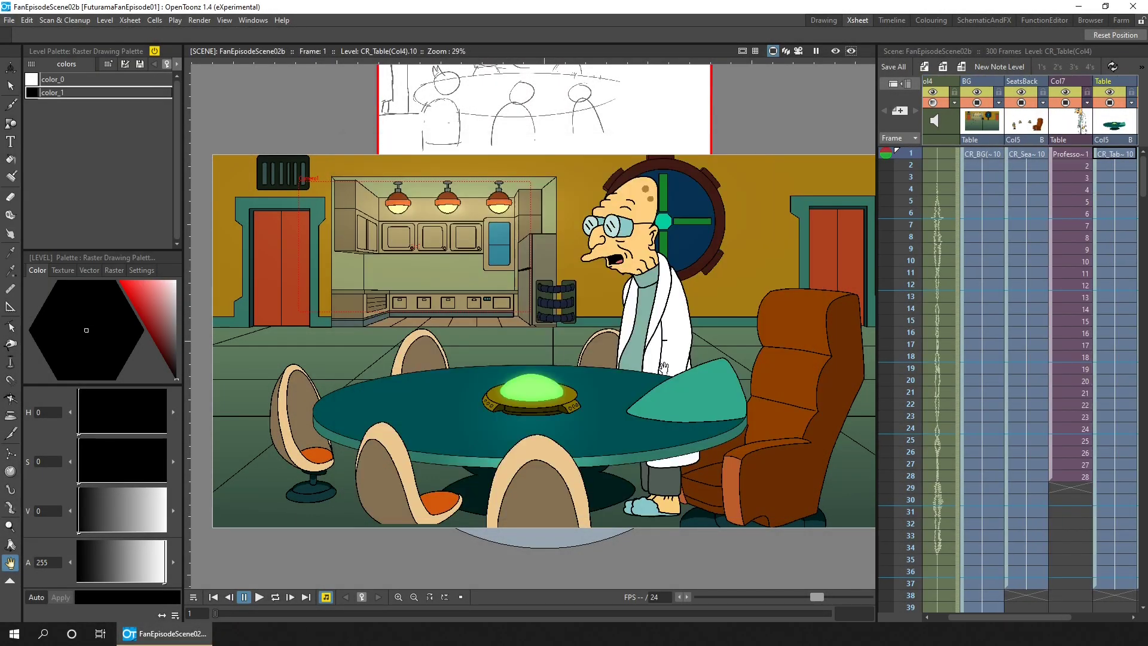
Open the Professor sub-xsheet and load the scene's voice audio into the empty column Col5 at frame 1
left_click(967, 155)
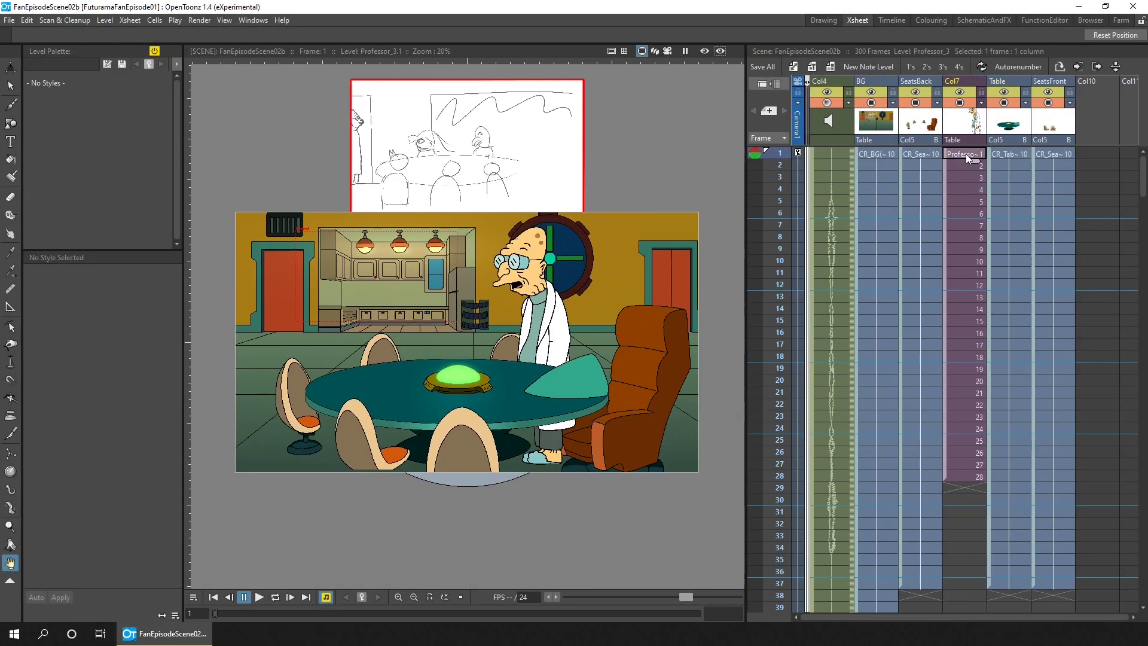
key("a")
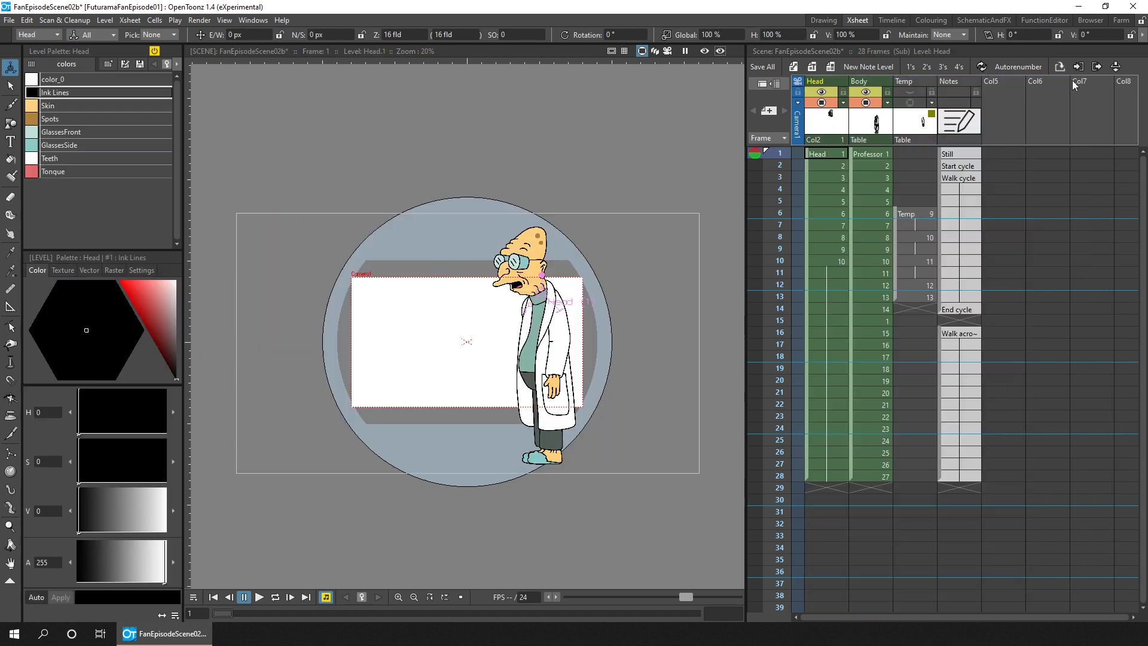
right_click(1005, 153)
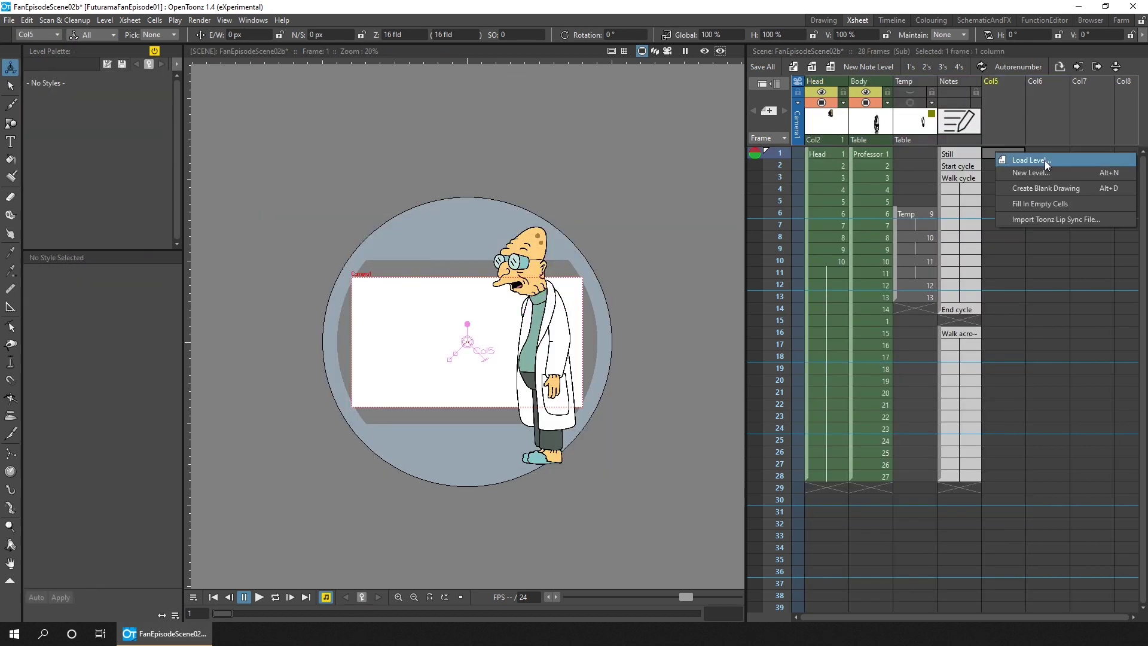
left_click(1043, 159)
left_click(700, 506)
left_click(572, 334)
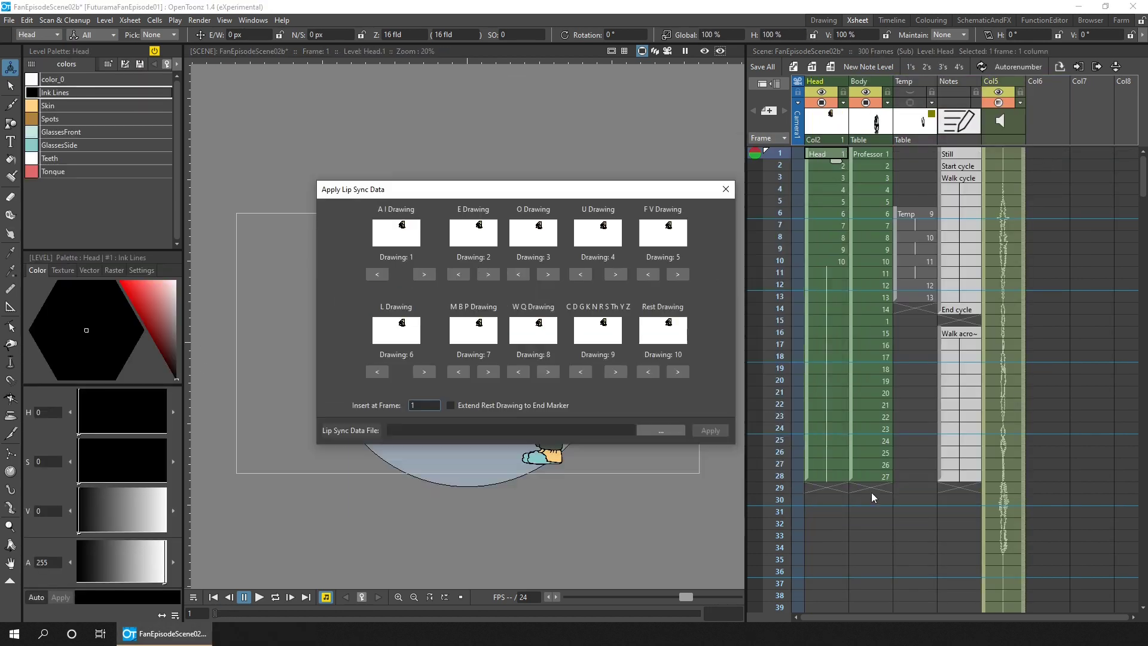
Apply the lip sync file S2b-Prof.dat to the Head column from frame 1 and clear the Body cells from frame 15 onward
left_click(661, 430)
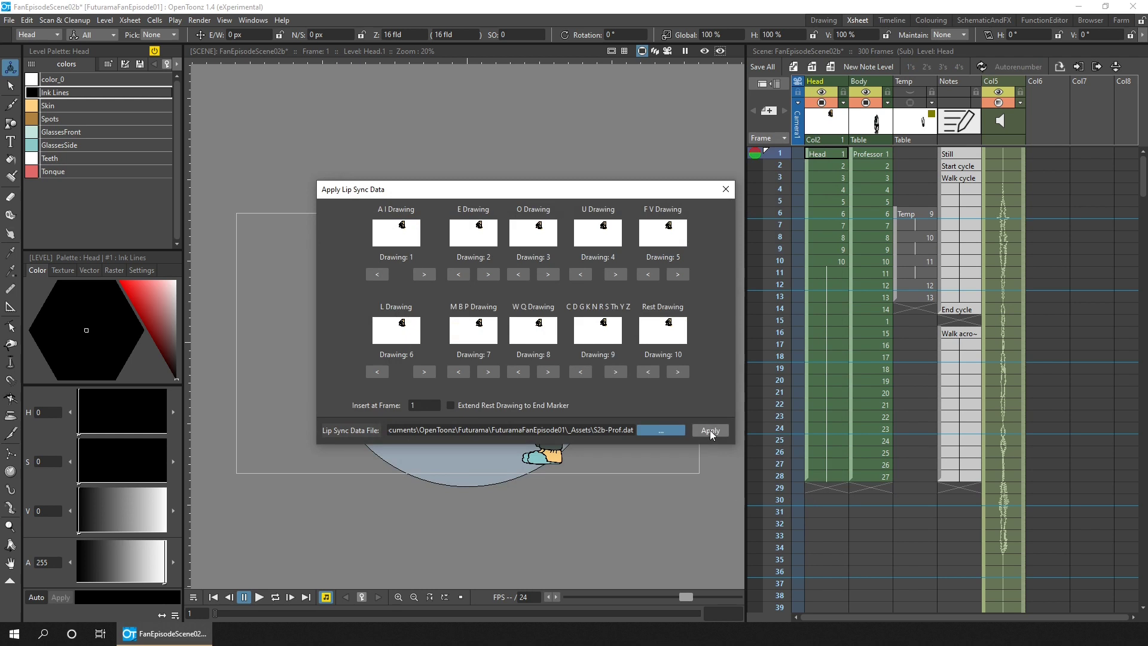
left_click(710, 430)
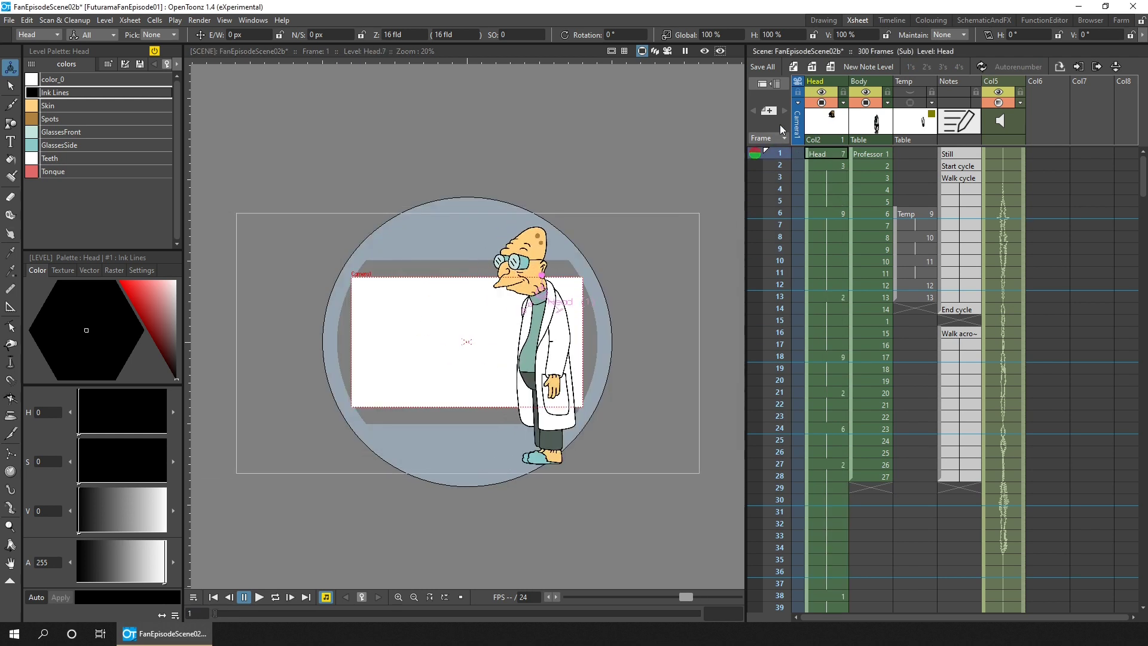
left_click(871, 321)
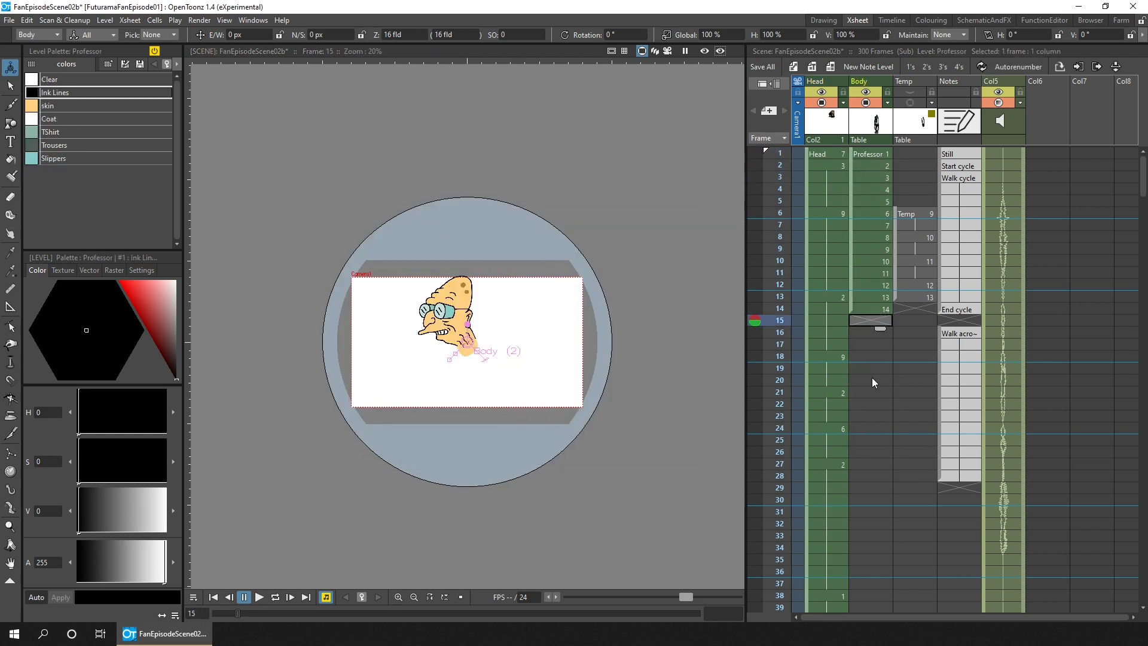
Return to the main scene and keyframe the Professor's E/W position at about 171 px at frame 92
left_click(1096, 67)
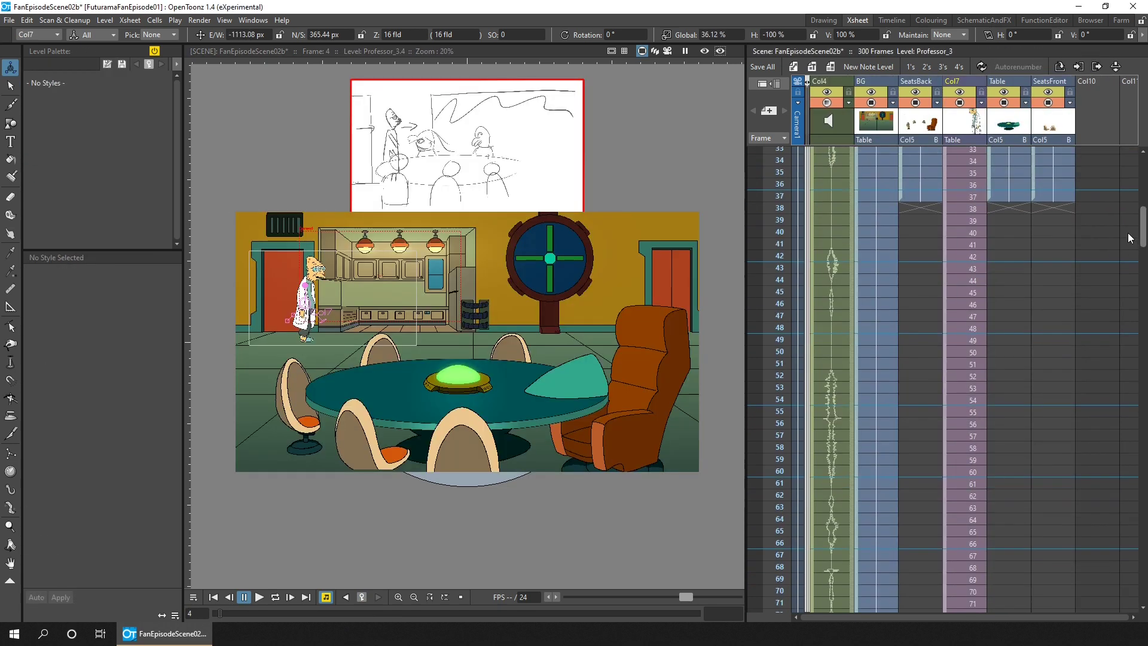
left_click_drag(1129, 238, 1129, 314)
left_click(781, 268)
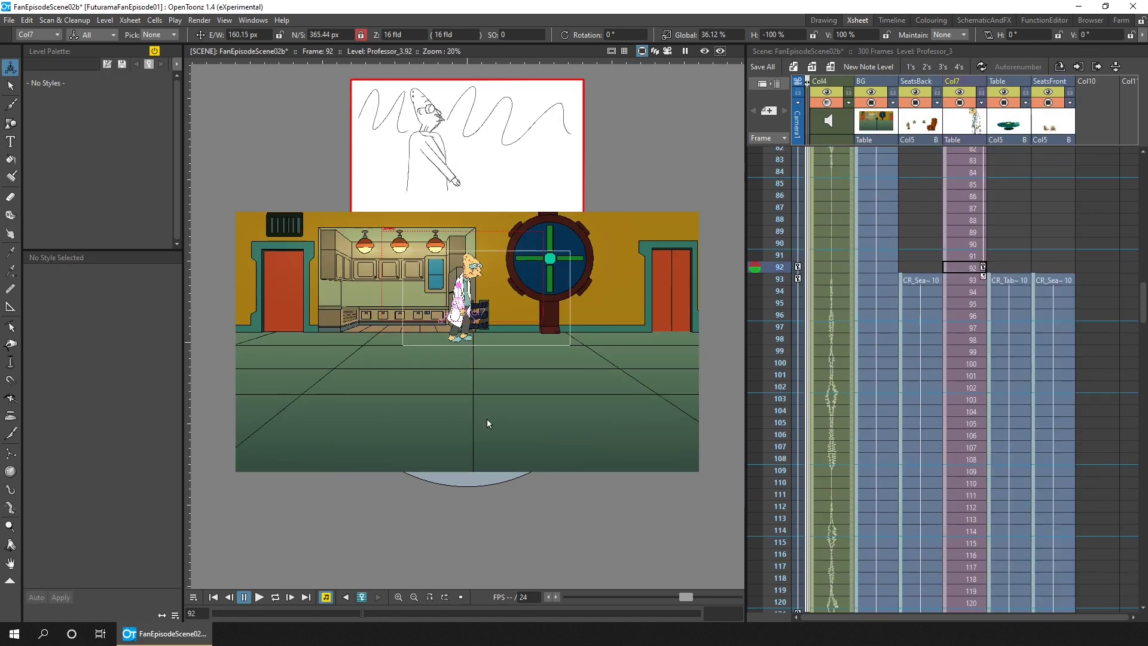
left_click_drag(487, 424, 490, 423)
Extend the SeatsBack, Table and SeatsFront cells to fill the gap from frame 38 to frame 92
left_click_drag(1143, 303, 1143, 297)
left_click_drag(901, 327, 921, 212)
left_click_drag(1143, 226, 1143, 299)
left_click_drag(989, 305, 1010, 351)
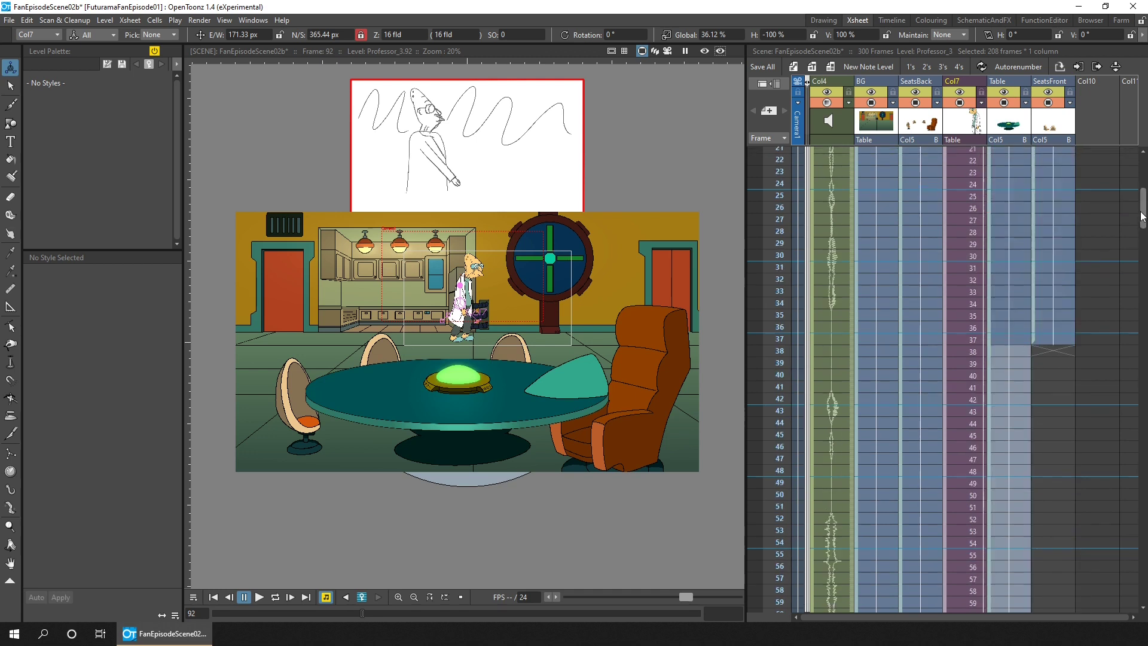
left_click_drag(1143, 216, 1143, 293)
left_click_drag(1034, 304, 1046, 220)
left_click_drag(784, 393, 781, 548)
Play the scene from the first frame in camera view to check the Professor's walk
left_click(668, 51)
left_click(213, 597)
left_click(259, 596)
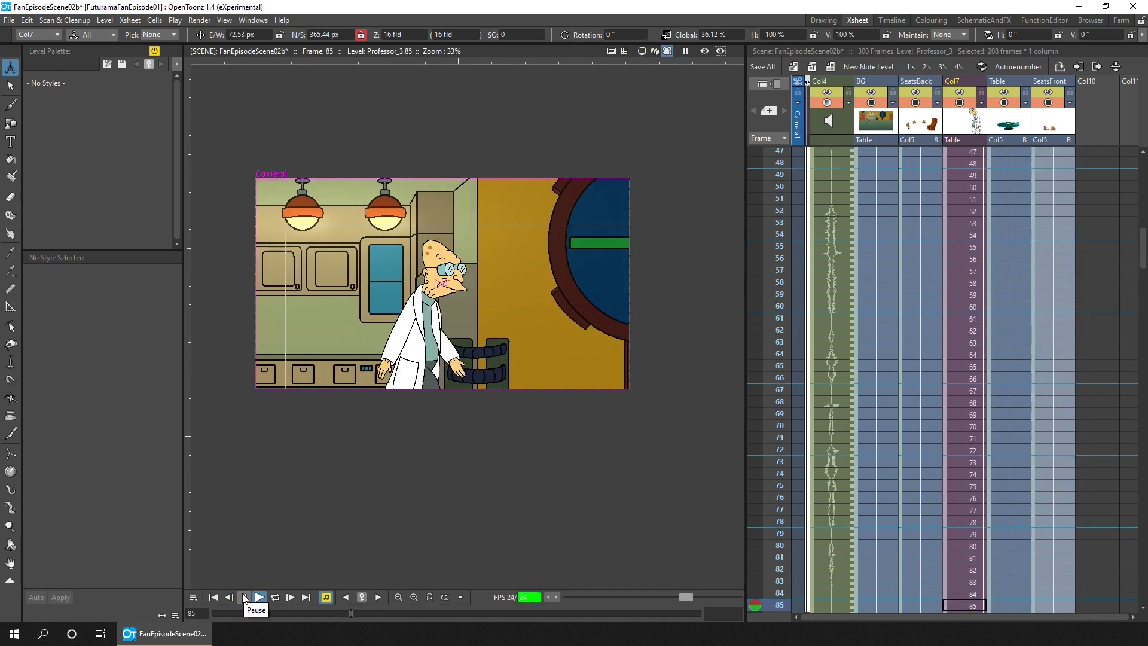
left_click(244, 596)
left_click(779, 358)
Restore the standard view and, in the Professor sub-xsheet, extend the Body walk cycle with each drawing held for two frames
left_click(642, 51)
scroll(508, 442, "up", 4)
left_click(1078, 66)
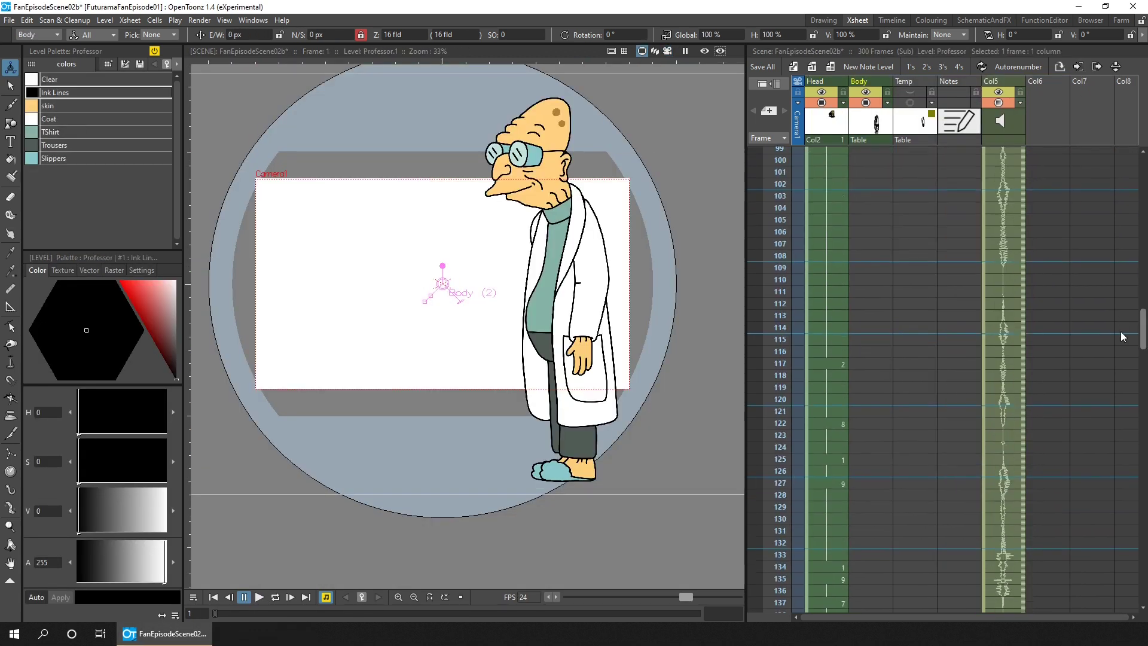
scroll(879, 470, "down", 10)
left_click_drag(879, 469, 879, 335)
Play the sub-xsheet from the first frame to check the walk cycle
left_click(214, 596)
left_click(259, 596)
left_click(244, 597)
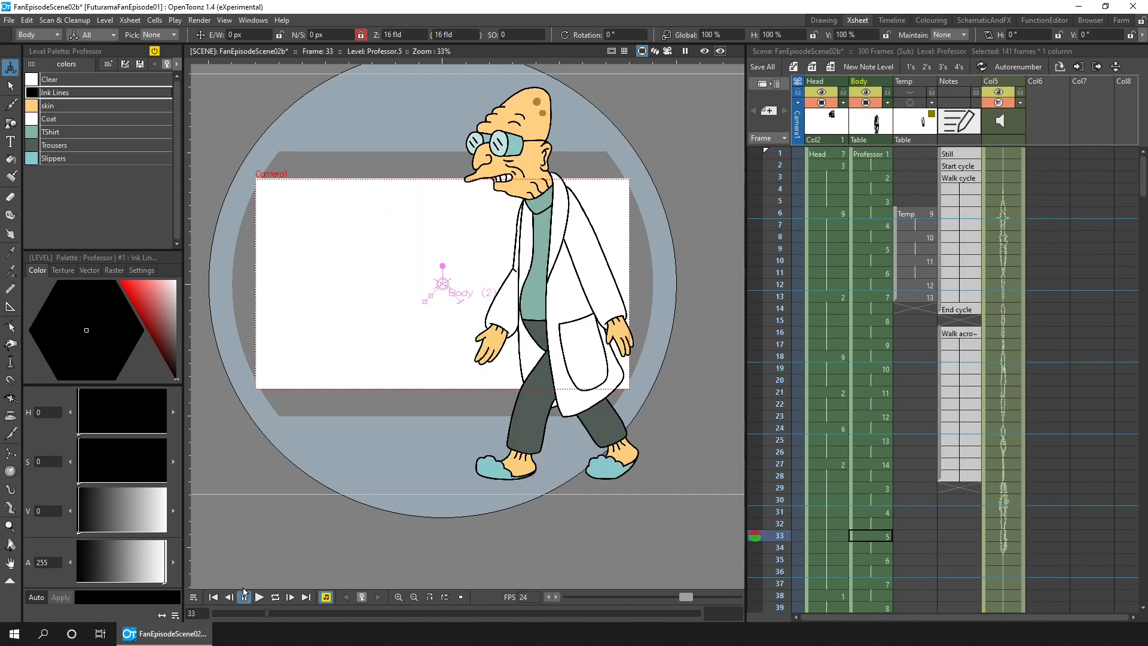
Return to the main scene, go to frame 187 and move the Professor across the room toward the large chair
left_click(1097, 67)
left_click(780, 465)
left_click_drag(1143, 309, 1138, 342)
left_click_drag(781, 327, 781, 351)
left_click(963, 351)
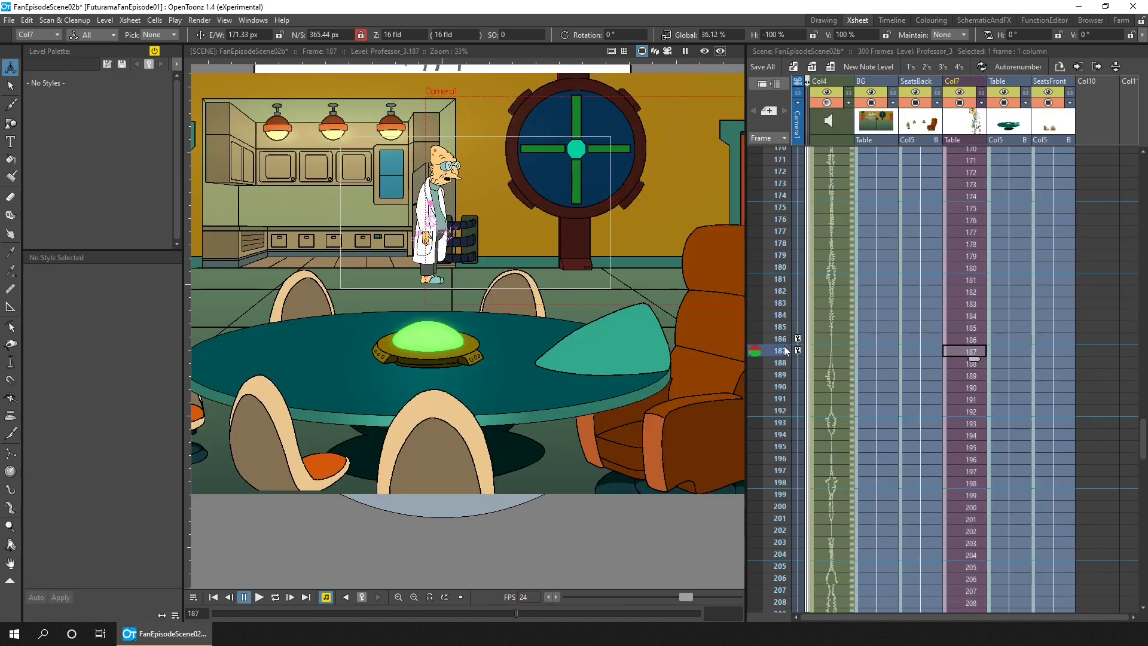
mouse_move(1143, 338)
left_mouse_down()
mouse_move(1141, 359)
mouse_move(1140, 341)
left_mouse_up()
left_click_drag(467, 254, 673, 287)
left_click(963, 303)
left_click(970, 346)
left_click_drag(1143, 342, 1139, 165)
Try a horizontal scale of -100% on the Professor and undo it
type("00")
key("Return")
key("ctrl+z")
left_click(782, 36)
type("-100")
key("Return")
key("ctrl+z")
Scrub through the main scene and examine the Professor's animation around frames 122 to 125
left_click(361, 35)
left_click_drag(413, 338, 455, 343)
left_click_drag(1142, 312, 1143, 263)
left_click_drag(779, 287, 778, 541)
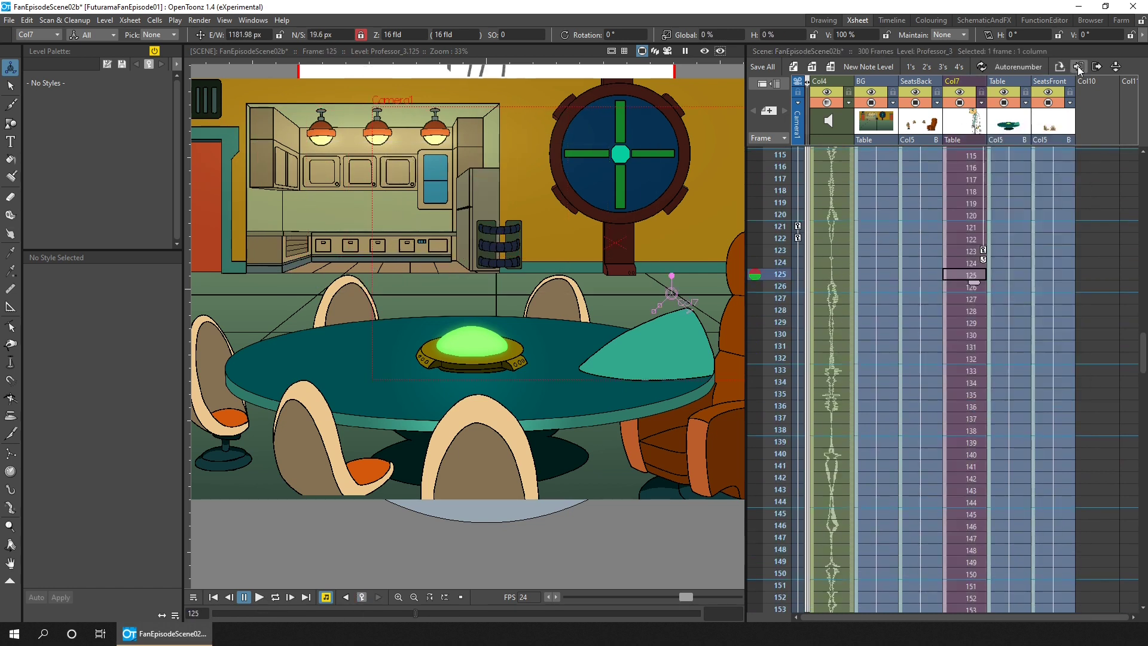
left_click(780, 238)
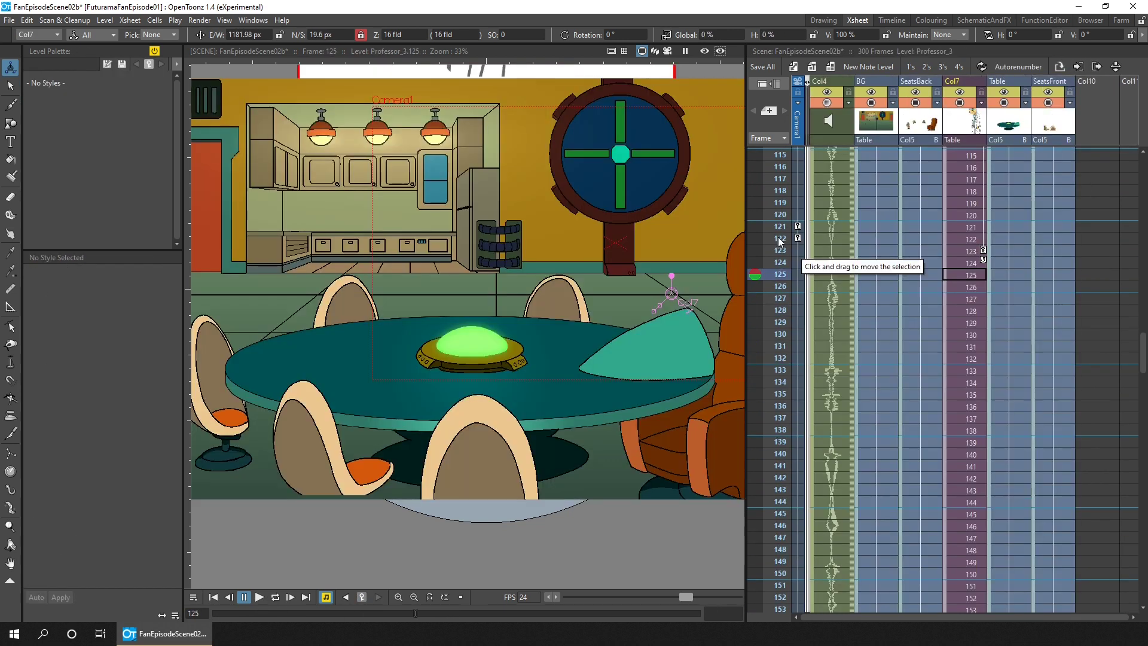
scroll(483, 345, "down", 2)
scroll(542, 293, "up", 4)
right_click(586, 405)
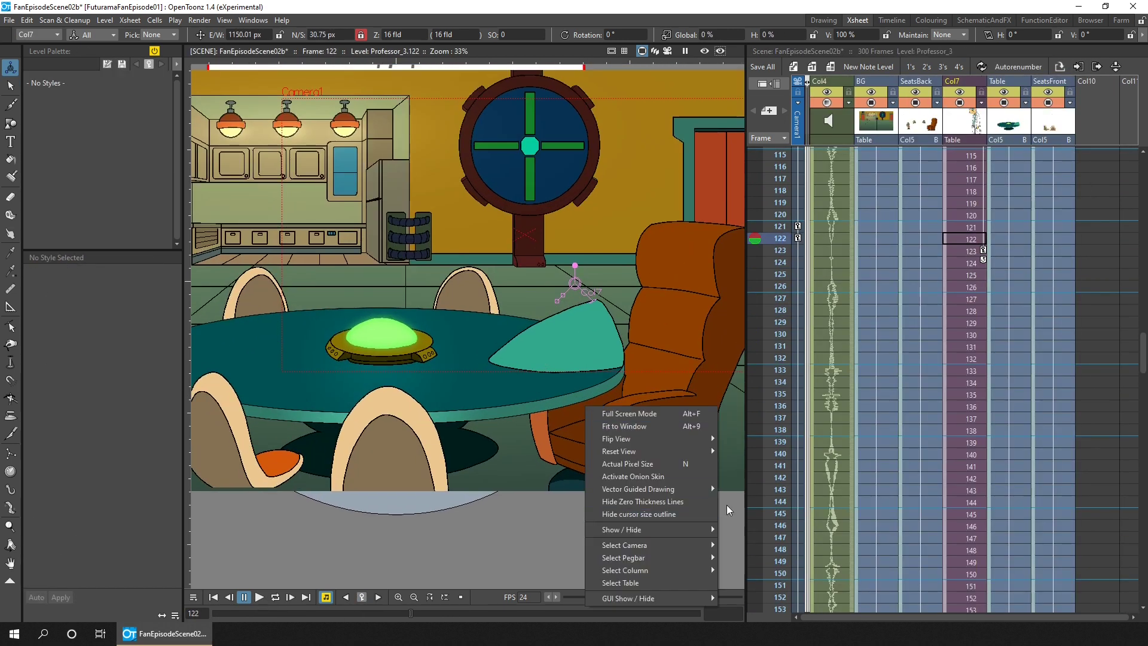
left_click(710, 516)
scroll(515, 336, "down", 4)
scroll(587, 370, "up", 3)
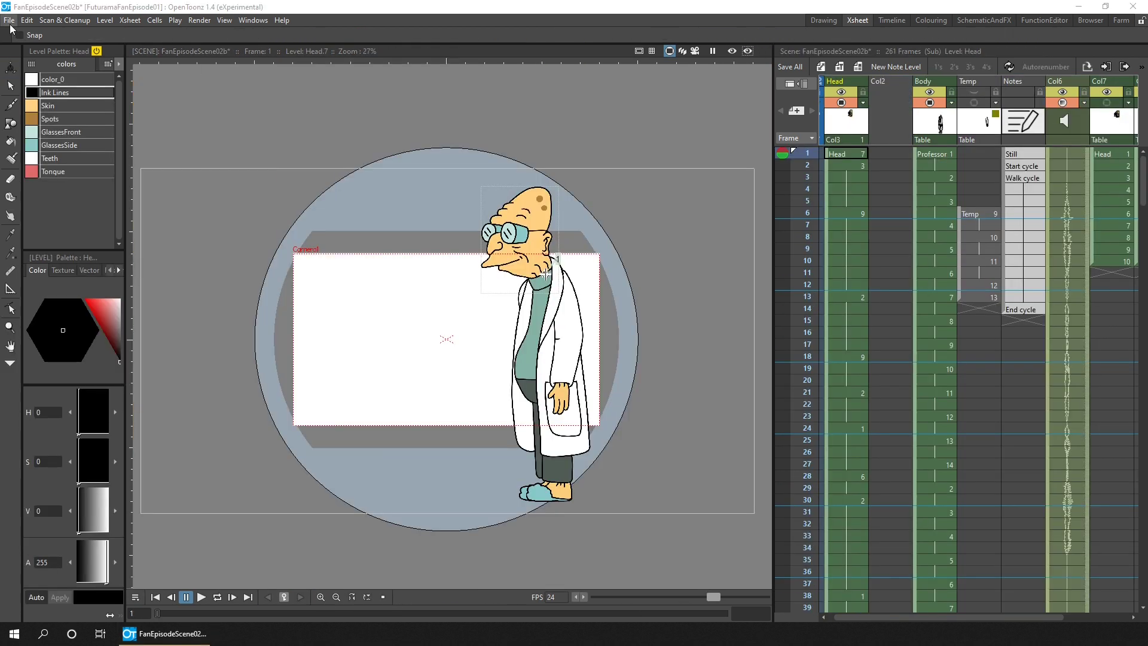
Load the Head_1 mesh level at frame 1 in the empty column beside the Head column of the sub-xsheet
right_click(891, 153)
left_click(971, 160)
left_click(371, 274)
left_click(383, 300)
left_click(411, 327)
left_click(544, 250)
left_click(702, 505)
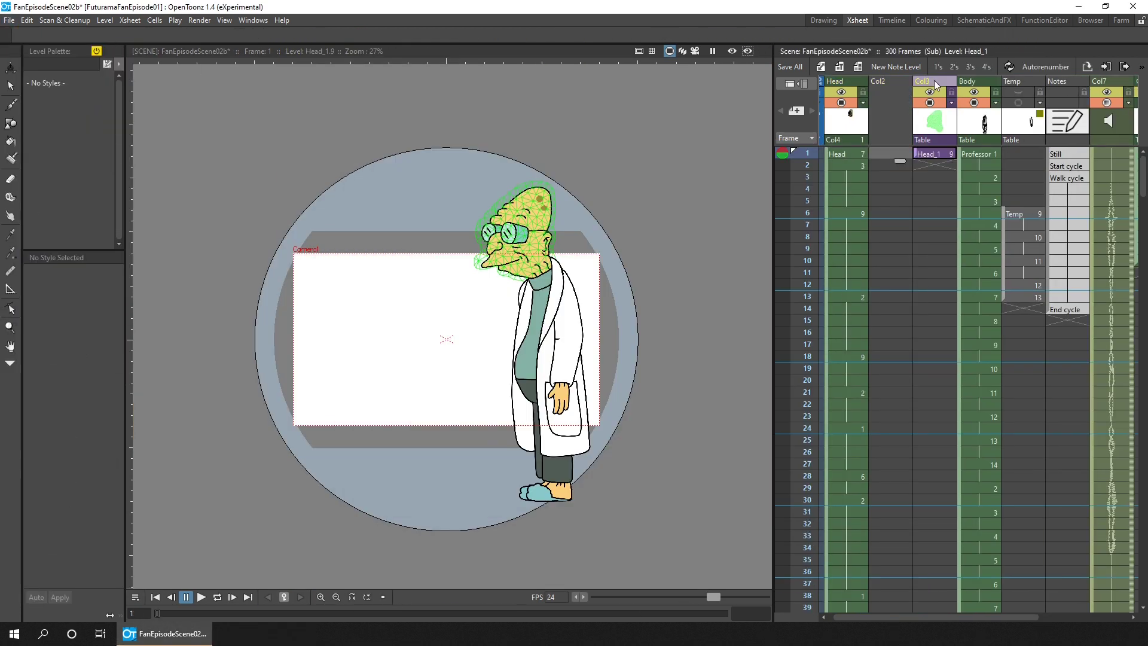
Move the Head_1 mesh column directly beside the Head column and extend its exposure down to frame 261
left_click_drag(933, 84, 889, 83)
left_click_drag(899, 161, 898, 439)
left_click(844, 457)
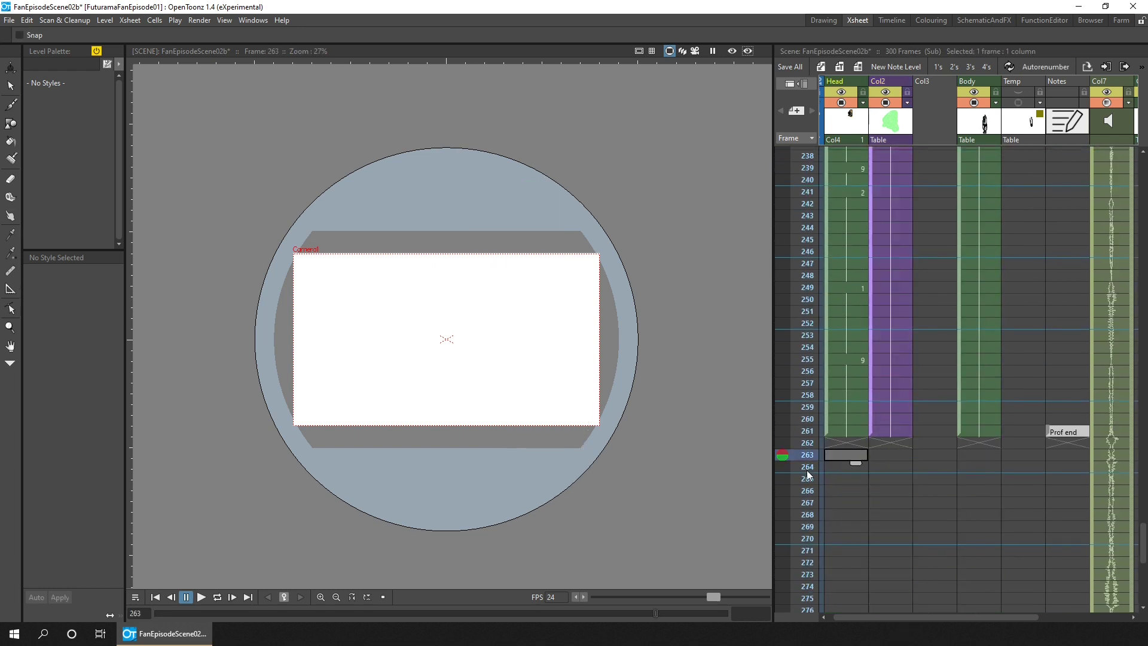
Build a skeleton on the Head_1 mesh at frame 1 and paint the head area above the neck rigid
scroll(805, 474, "up", 20)
left_click(891, 154)
left_click(10, 363)
left_click(10, 490)
scroll(544, 270, "up", 3)
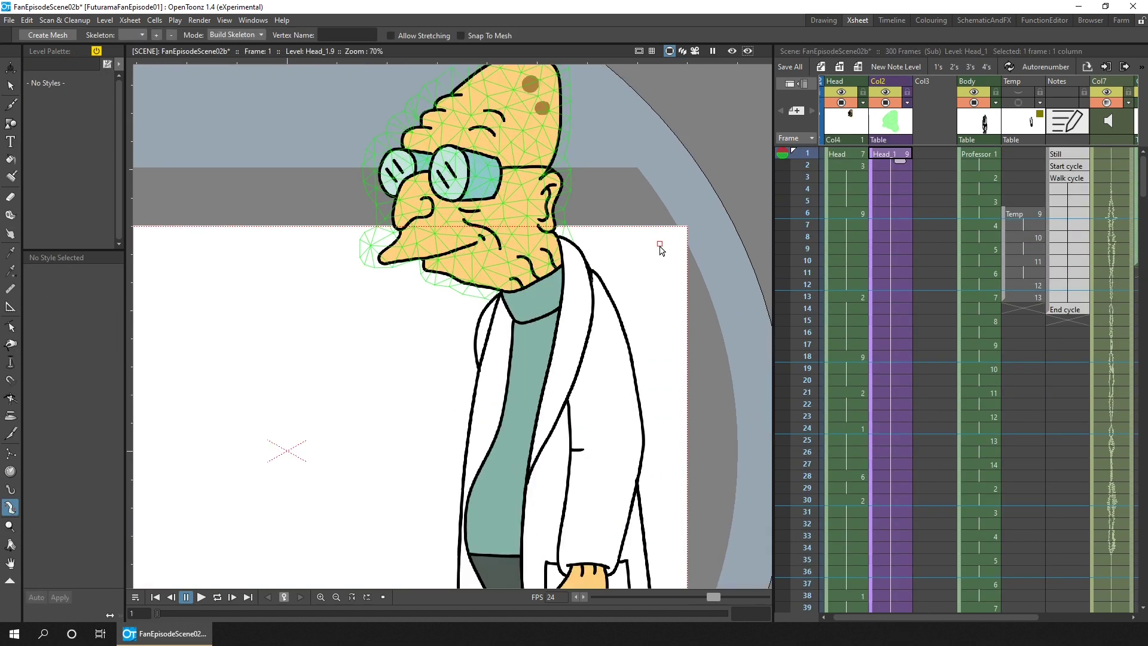
left_click(227, 55)
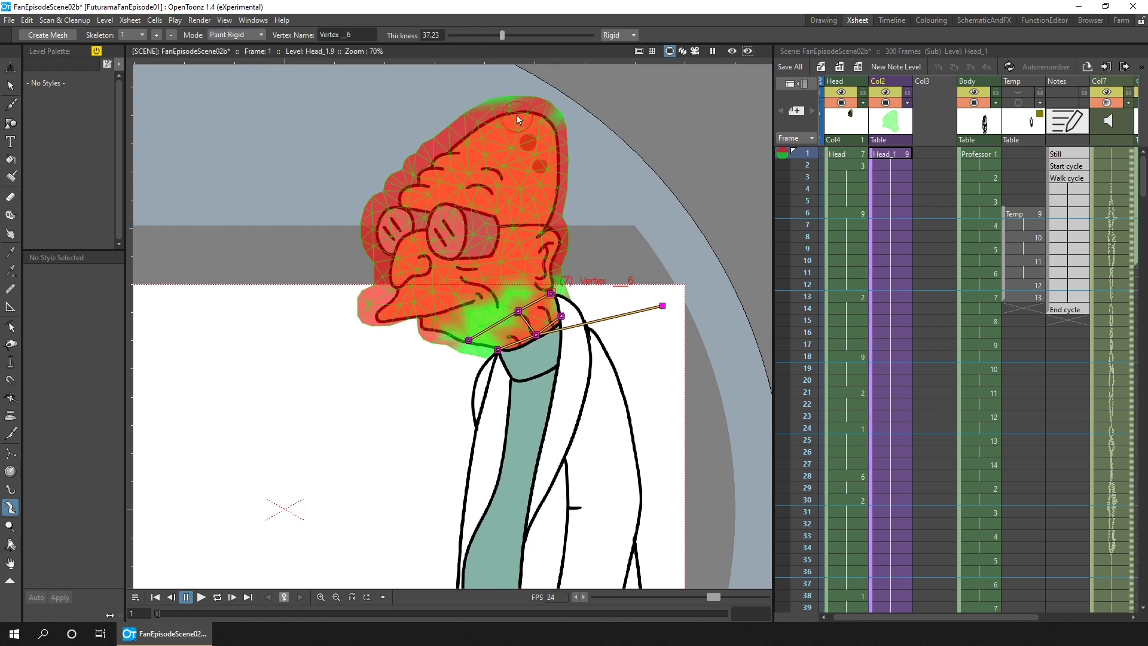
left_click(229, 64)
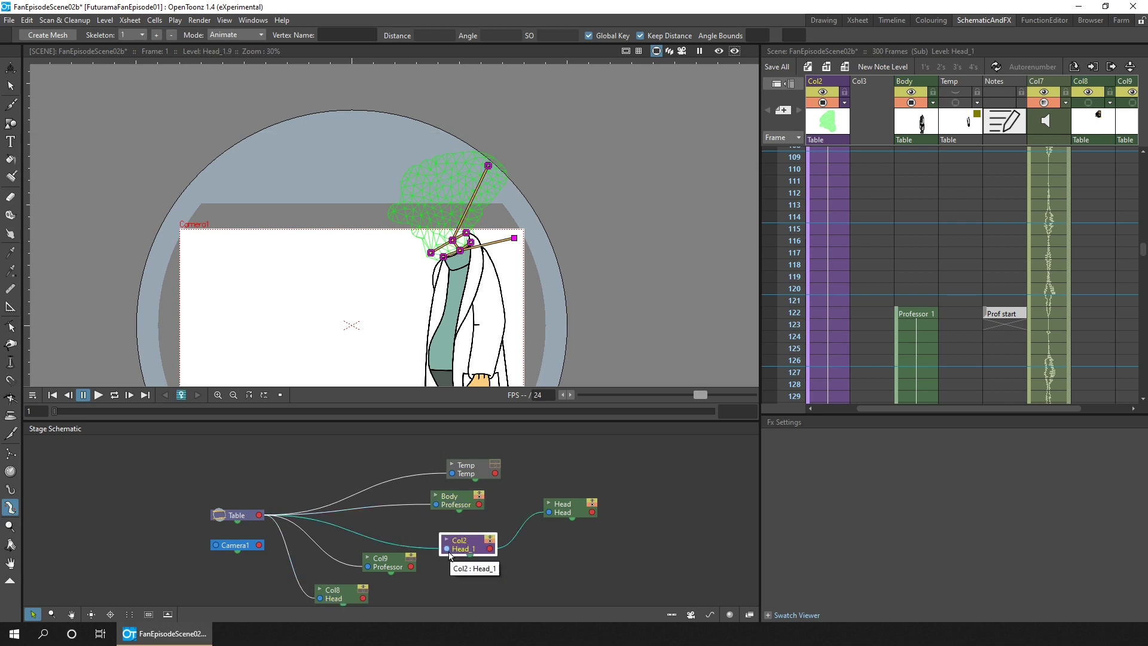
Rename the two spare test columns TestHead and TestBody and place the TestBody node above the TestHead node
double_click(1036, 83)
left_click(1070, 85)
type("Test")
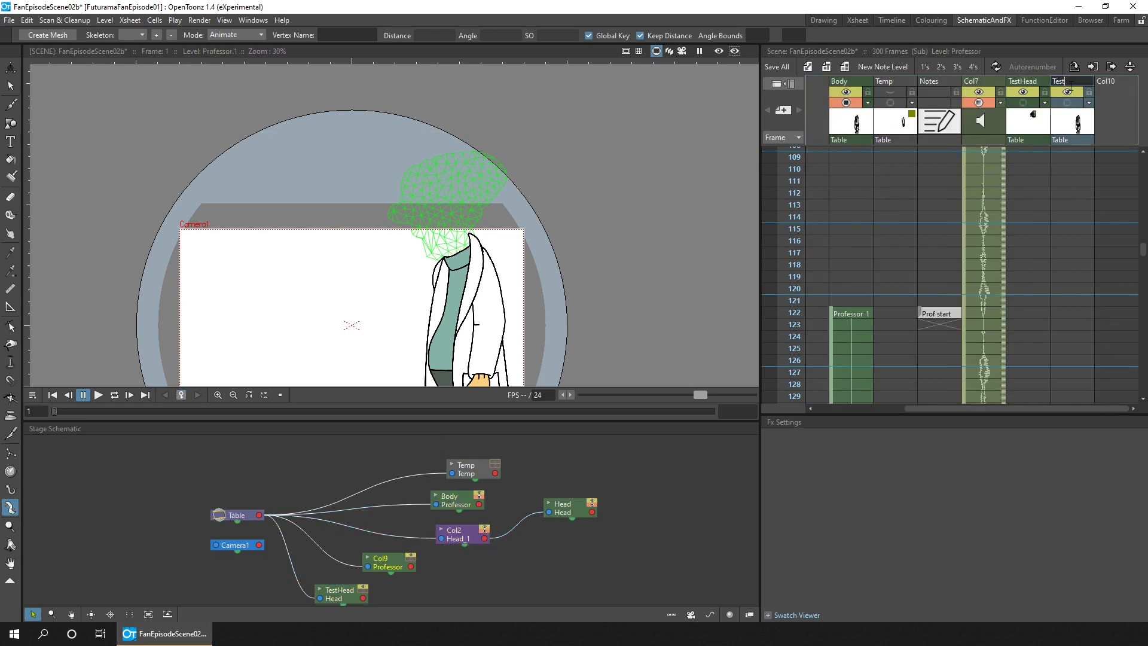
type("Body")
key("Return")
left_click_drag(388, 559, 341, 565)
Detach the Head column and link it to the Head_1 mesh again, with the mesh set to Edit Mesh mode
left_click_drag(569, 506, 552, 529)
scroll(608, 263, "down", 8)
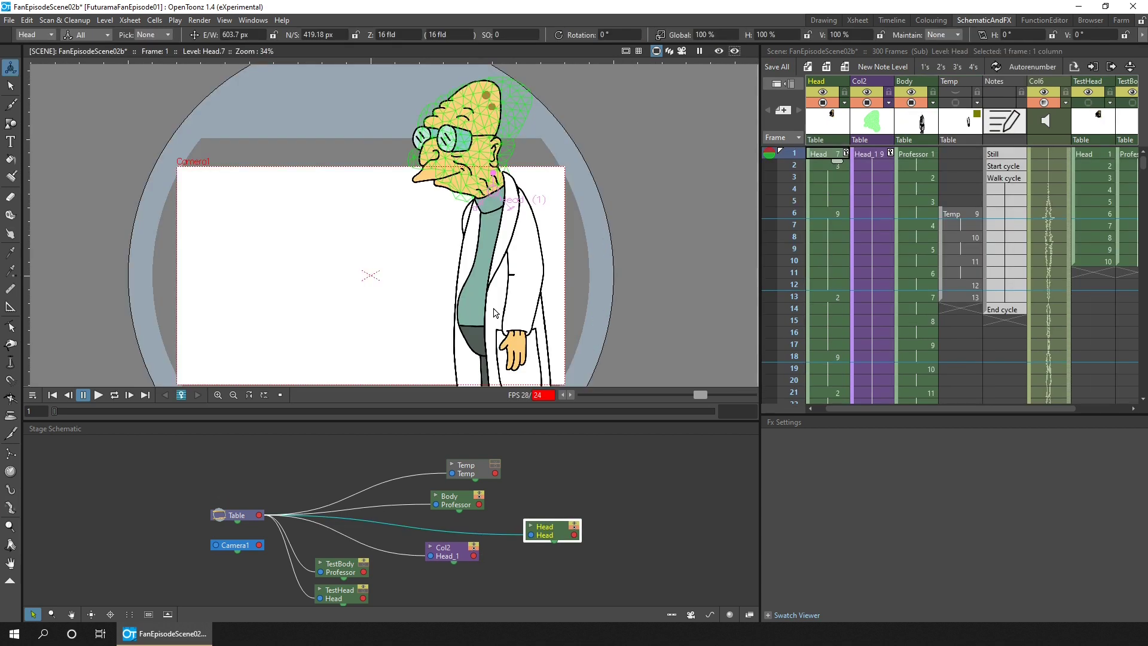
left_click_drag(462, 534, 434, 550)
left_click(236, 35)
left_click(249, 47)
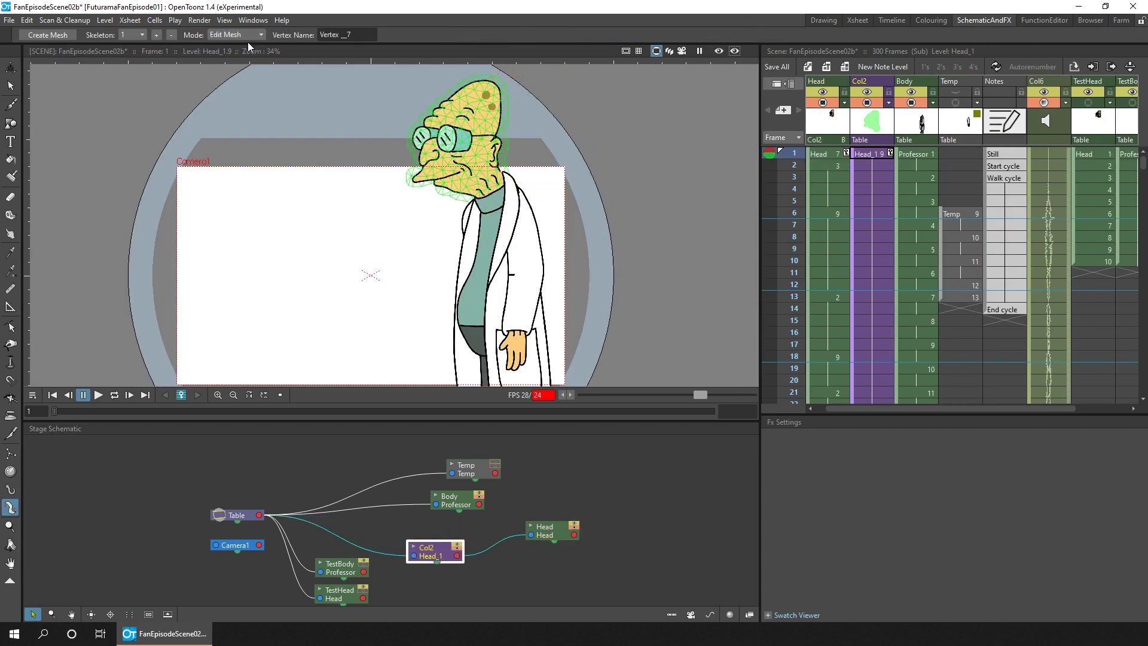
scroll(457, 180, "up", 4)
scroll(622, 281, "down", 10)
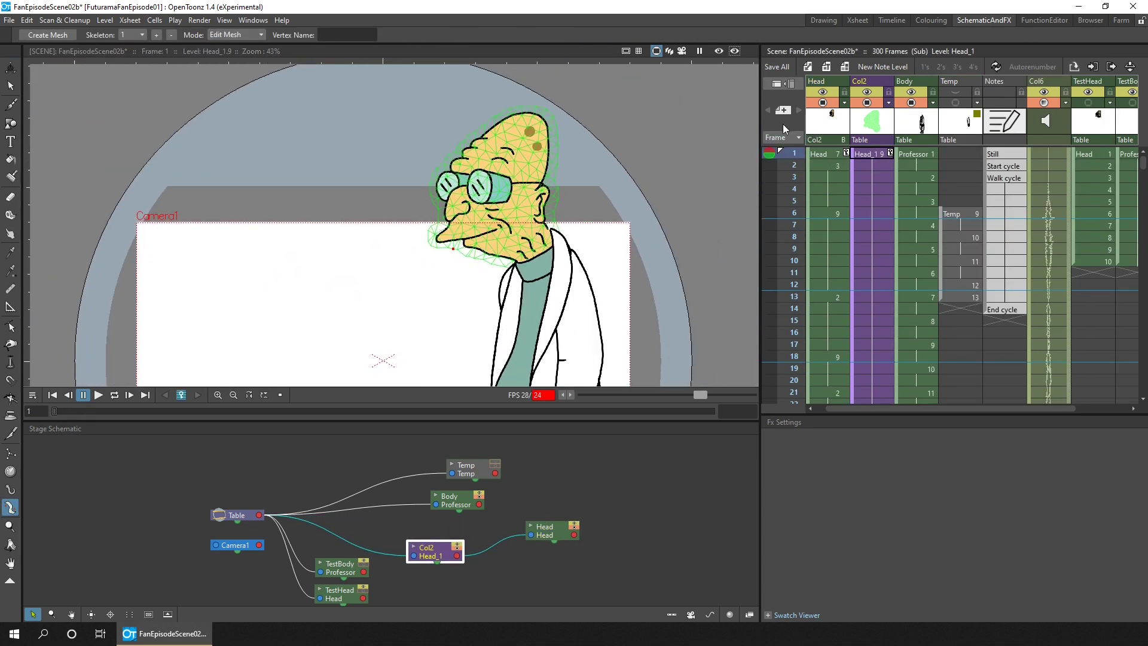
Link the Head_1 mesh column to the Body column in the stage schematic and line up the Body, mesh and Head nodes
left_click(10, 489)
left_click(545, 531)
left_click(431, 556)
left_click_drag(435, 586, 583, 517)
left_click_drag(436, 551, 549, 521)
left_click_drag(478, 505, 543, 501)
left_click_drag(661, 503, 650, 497)
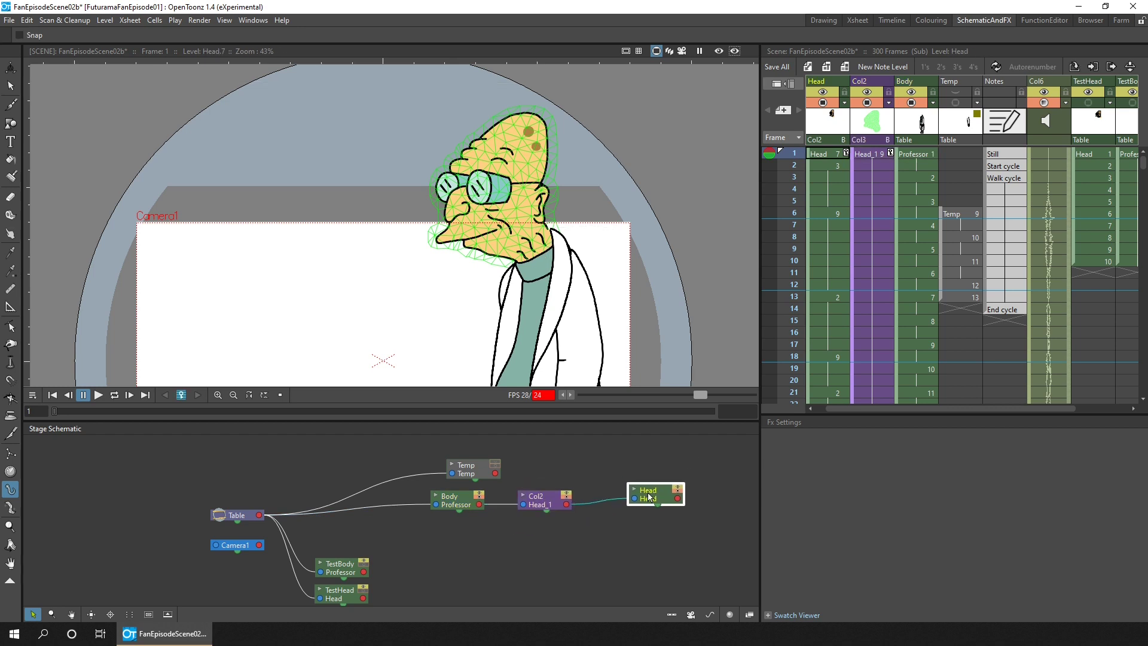
Arrange the schematic nodes and connect Body's hook 1 to point 2 of the Head_1 mesh
left_click_drag(418, 532, 676, 487)
left_click_drag(456, 501, 392, 521)
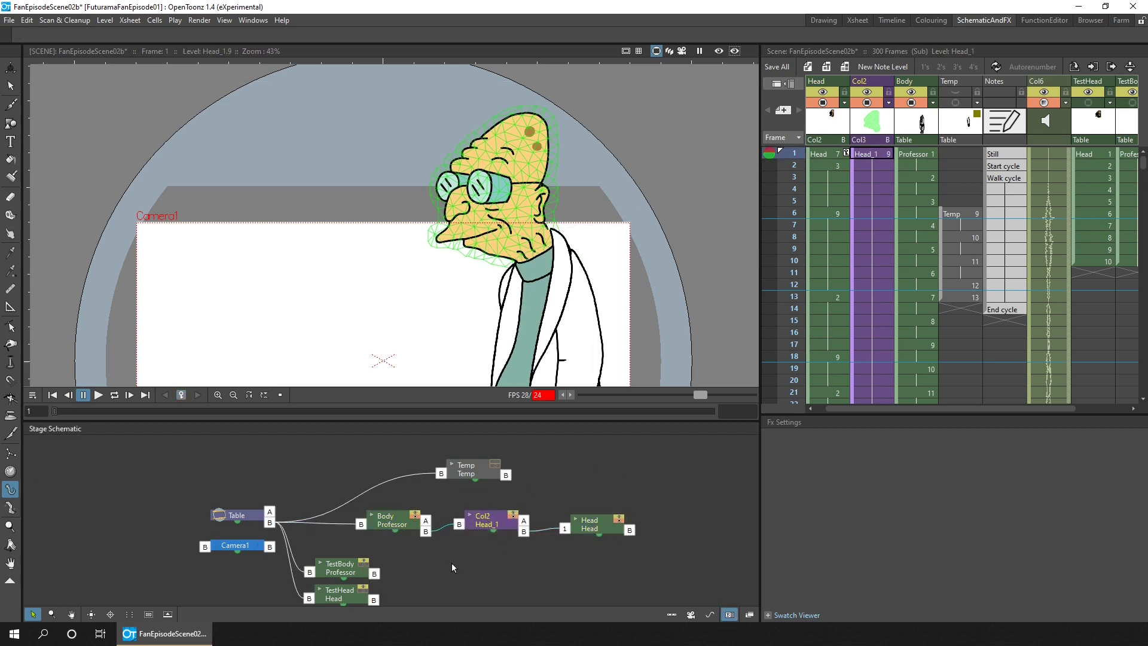
mouse_move(454, 526)
left_mouse_down()
mouse_move(436, 520)
mouse_move(461, 526)
left_mouse_up()
Scrub the opening frames and tilt the head mesh at frame 6 using the skeleton's top vertex
left_click_drag(794, 154, 794, 154)
left_click_drag(799, 414, 799, 478)
left_click_drag(794, 154, 794, 273)
left_click(871, 213)
left_click(15, 511)
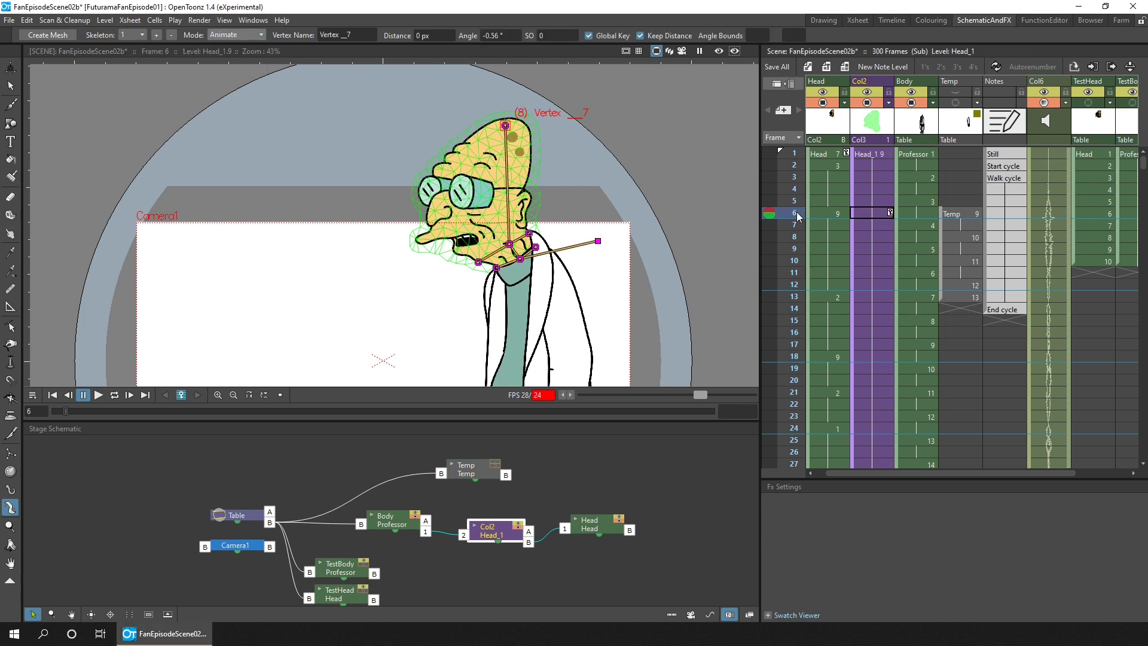
left_click_drag(496, 120, 497, 120)
scroll(906, 384, "down", 4)
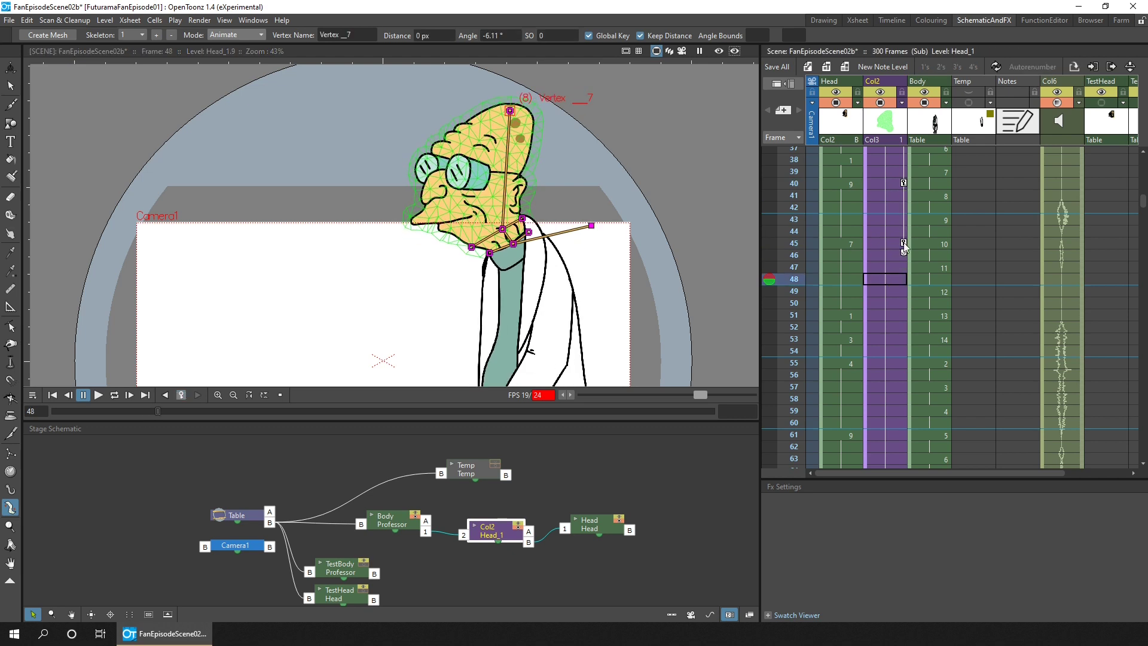
Tilt the head mesh with the top skeleton vertex at frame 49 and continue its poses around frame 57
left_click(886, 268)
left_click(886, 291)
left_click_drag(518, 117, 524, 120)
left_click(886, 399)
left_click(886, 435)
left_click(890, 388)
scroll(890, 382, "down", 3)
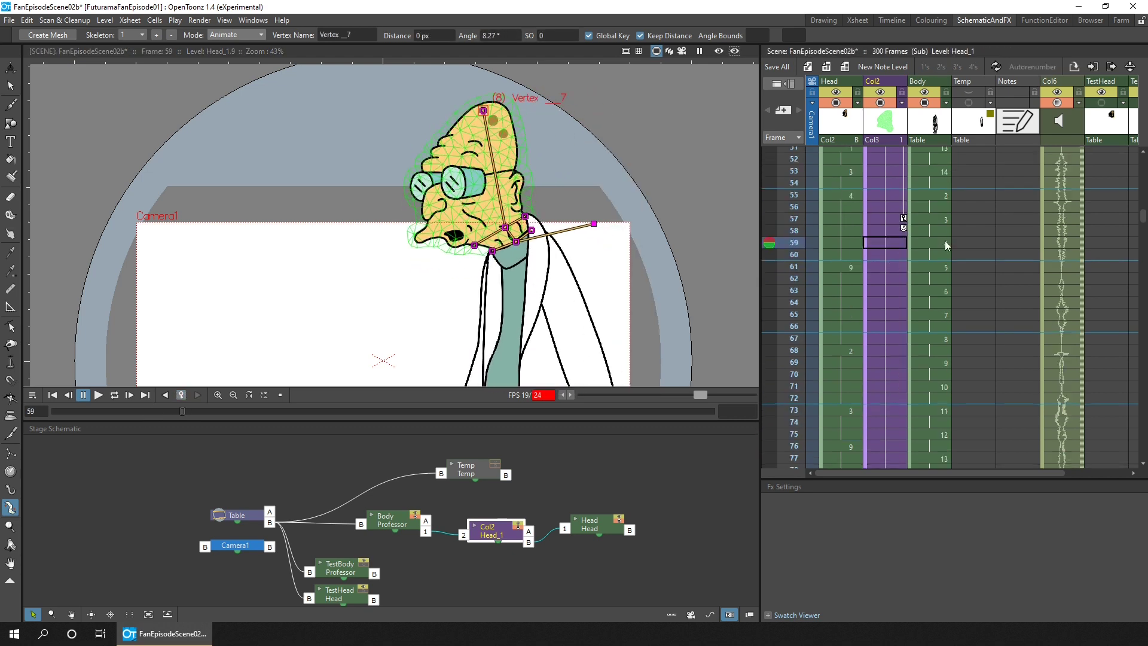
Key the head mesh at frame 57 and tilt the head at frame 62
right_click(497, 226)
left_click(886, 215)
left_click(893, 276)
left_click_drag(508, 113, 504, 110)
left_click(891, 383)
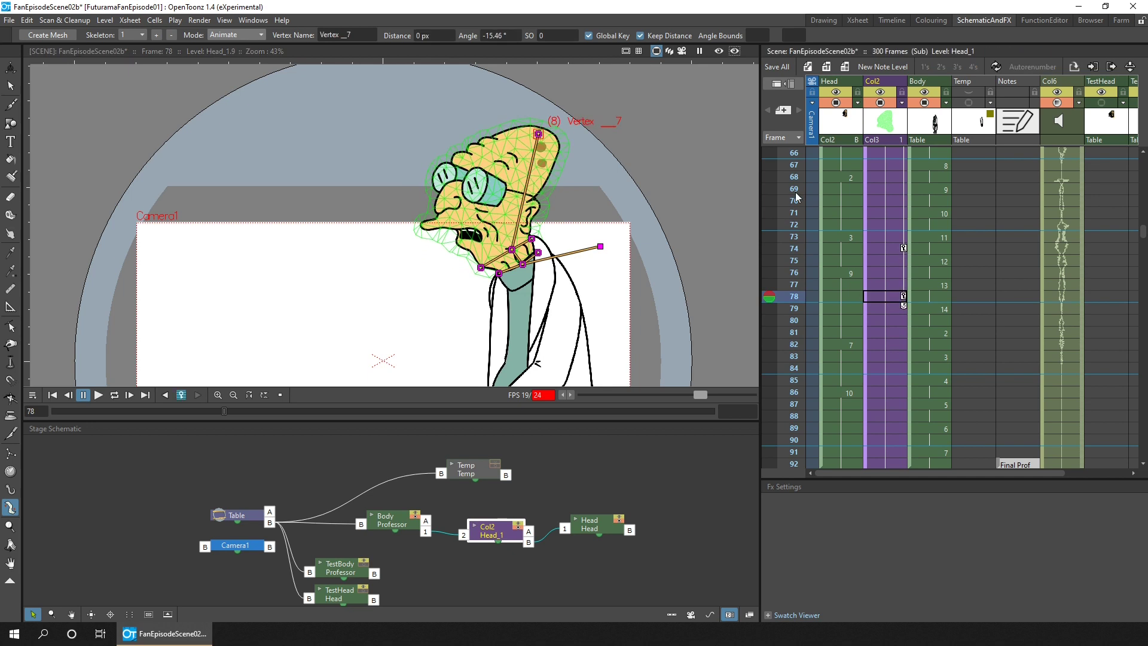
Tilt the head at frame 80, continue its pose at frame 85 and play back the animation
left_click(898, 322)
left_click_drag(547, 129, 500, 109)
left_click(898, 380)
key("Down")
key("Down")
key("Down")
key("Down")
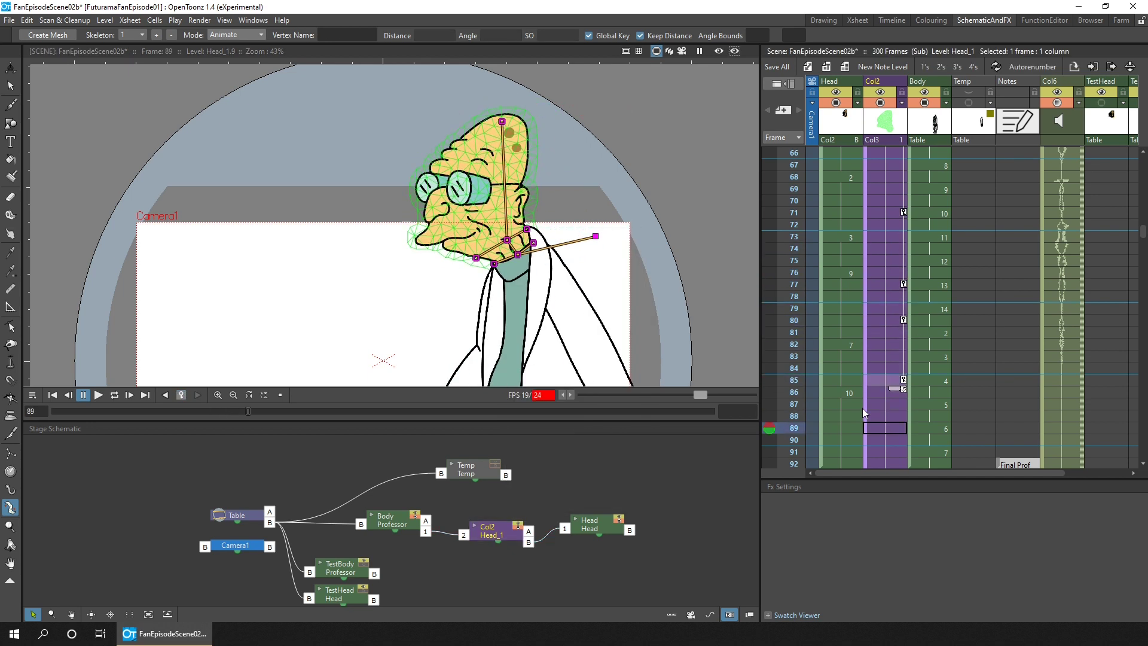
left_click(98, 396)
left_click(98, 396)
Set a key on the head mesh at frame 122, where the second Professor section starts, and step forward
left_click_drag(1143, 271, 1143, 291)
left_click(794, 375)
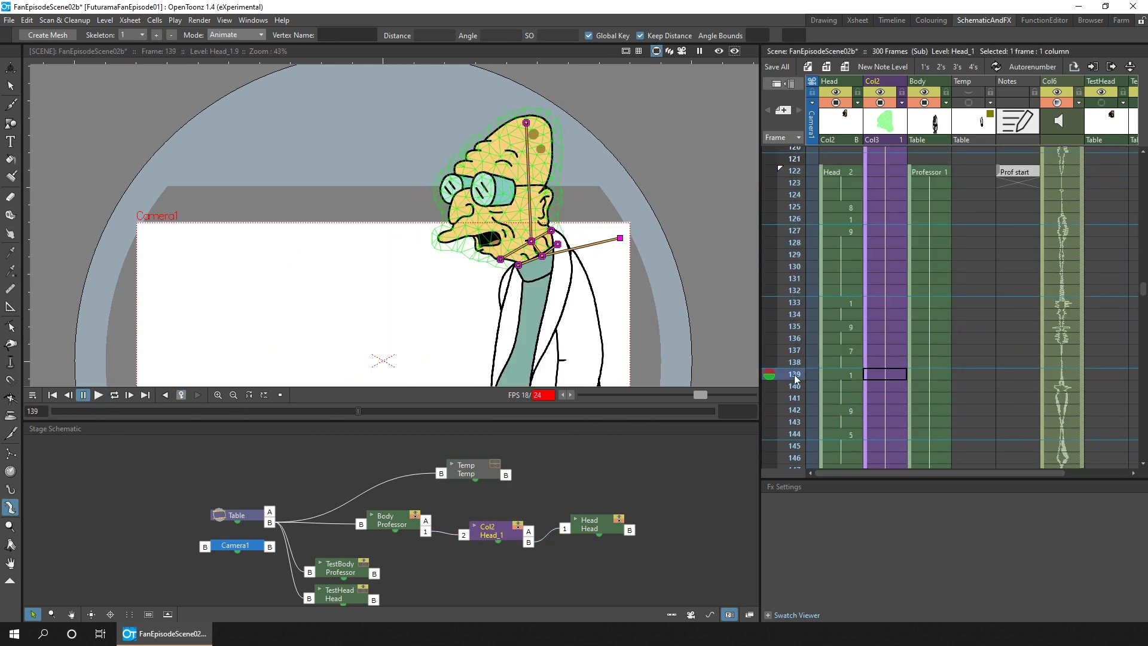
left_click(885, 171)
right_click(534, 241)
left_click(568, 264)
key("Down")
key("Down")
key("Down")
key("Down")
key("Down")
key("Down")
key("Down")
key("Down")
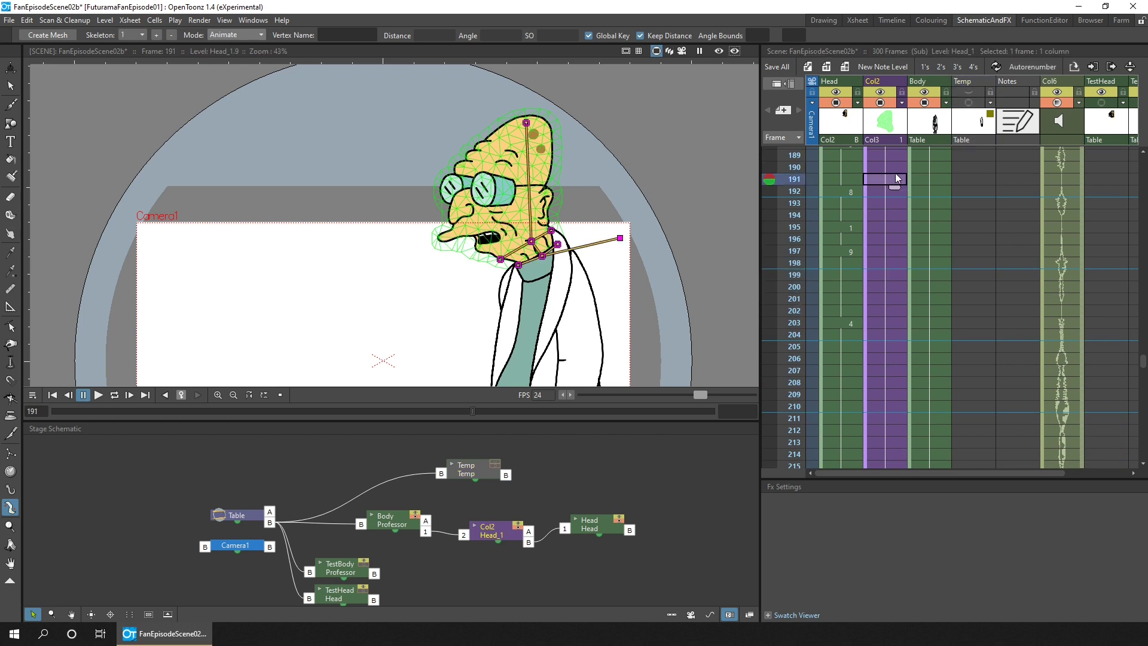
Key the head mesh at frame 191, tilt the head about four frames on and save the scene
right_click(526, 123)
left_click(560, 147)
key("Down")
key("Down")
key("Down")
key("Down")
left_click_drag(527, 123, 543, 124)
key("Up")
key("Up")
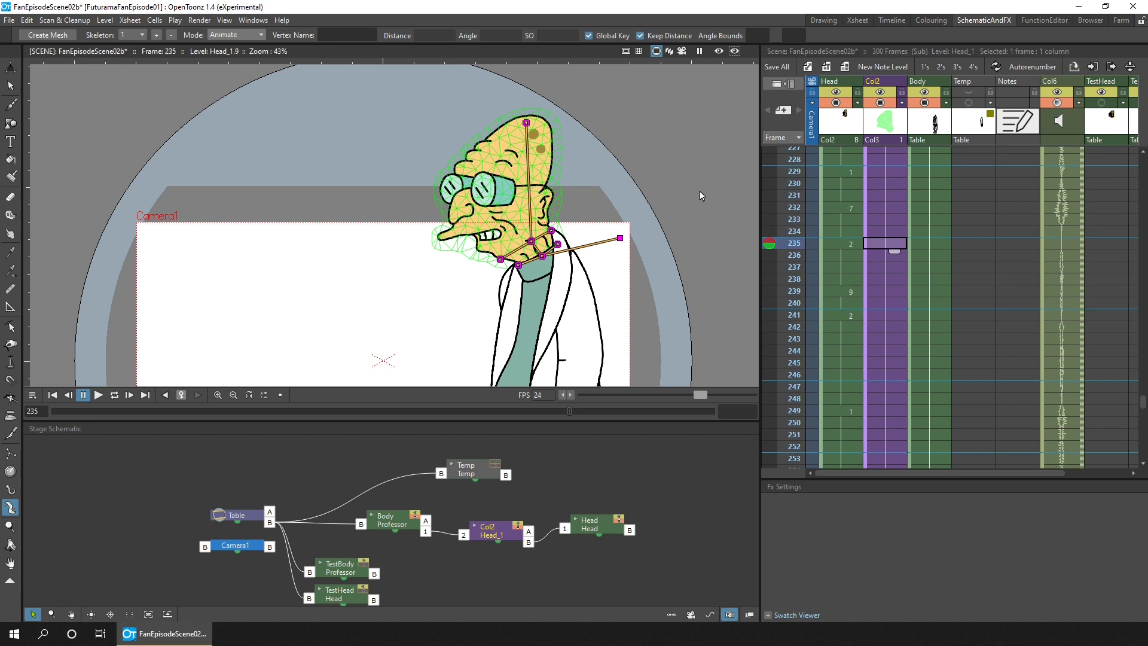
key("ctrl+s")
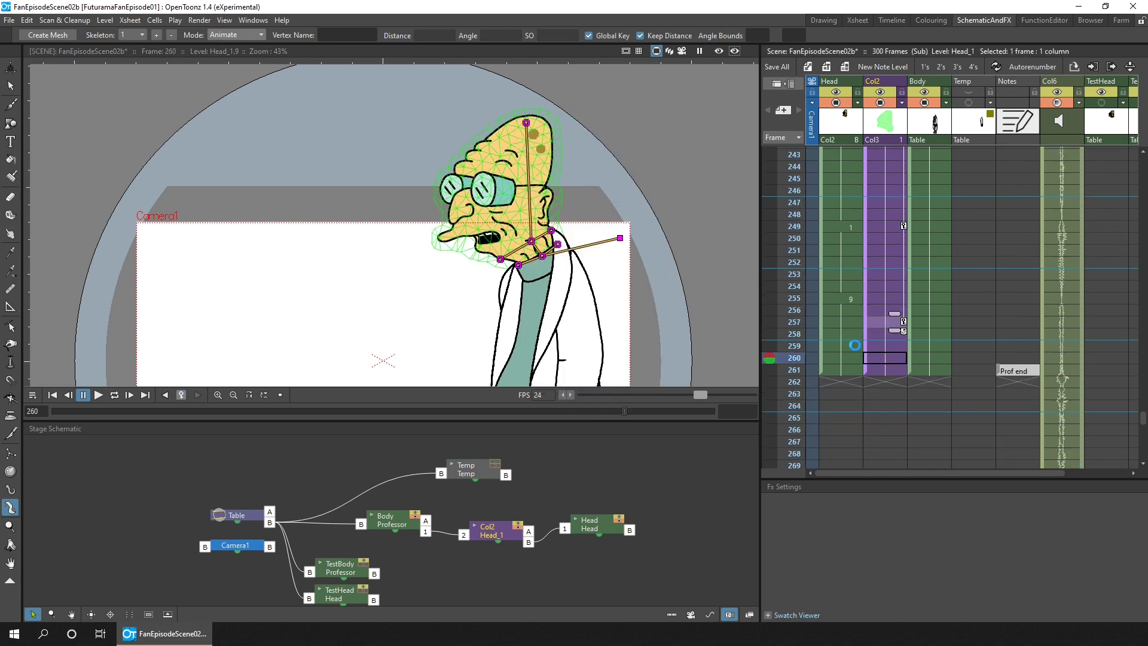
Insert a column between Body and Temp and load the Professor_2 mesh level into it at frame 122
left_click(53, 395)
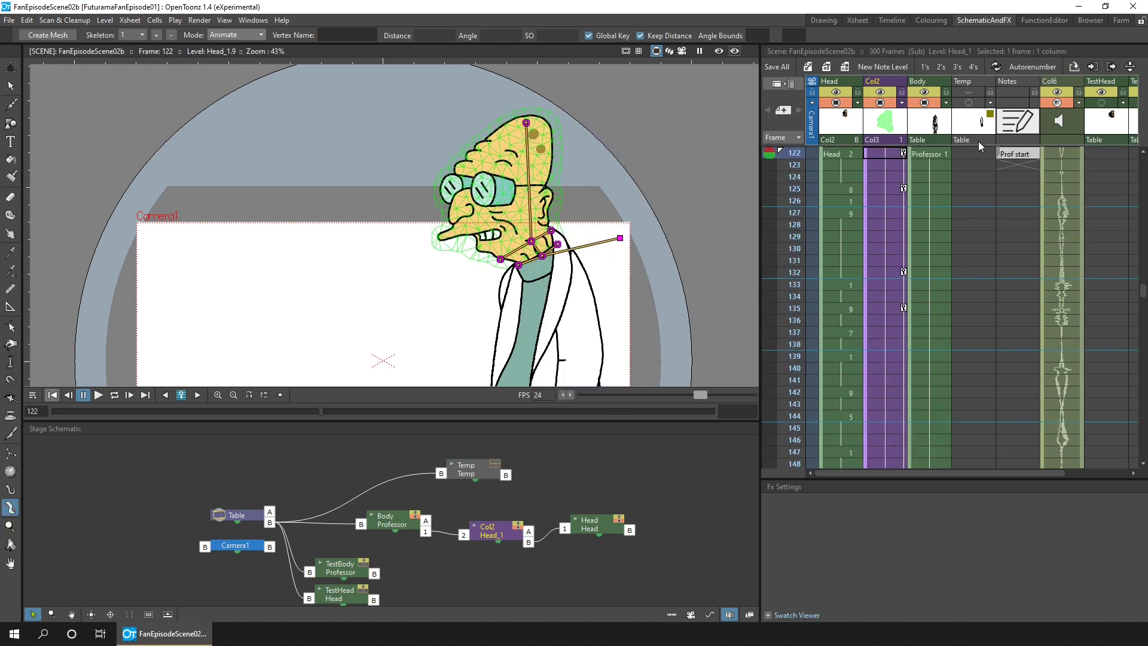
right_click(967, 123)
left_click(987, 189)
scroll(972, 181, "up", 1)
right_click(973, 182)
left_click(1024, 201)
double_click(566, 292)
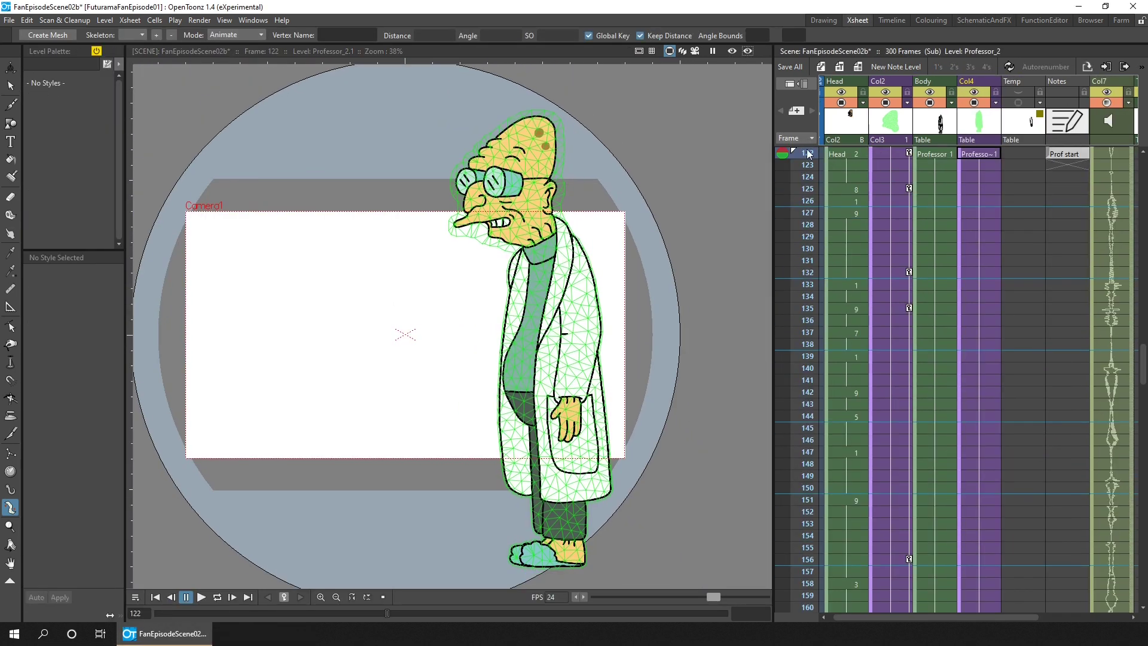
Build a skeleton on the Professor_2 mesh from the foot up to the neck and shoulder, and switch to Animate mode
left_click(250, 64)
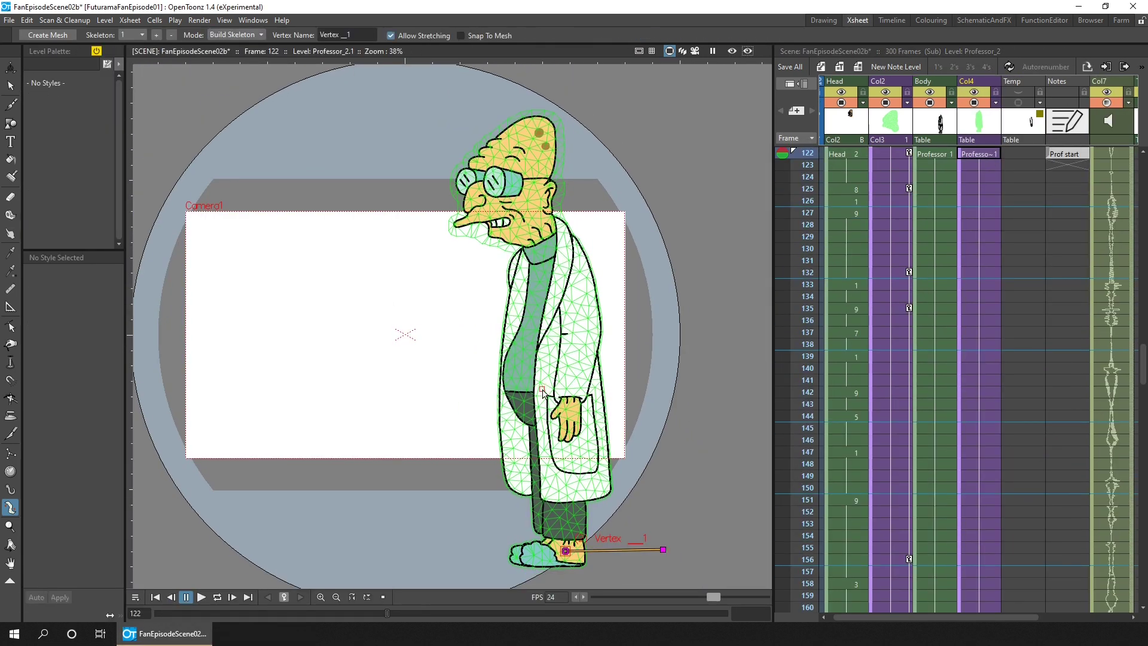
left_click(586, 318)
left_click(236, 34)
left_click(234, 75)
Move the Temp node aside and link the Body column to the Professor_2 mesh in the stage schematic
left_click(984, 21)
left_click_drag(473, 470, 224, 591)
left_click_drag(315, 519, 322, 496)
left_click_drag(384, 518, 428, 486)
left_click(858, 20)
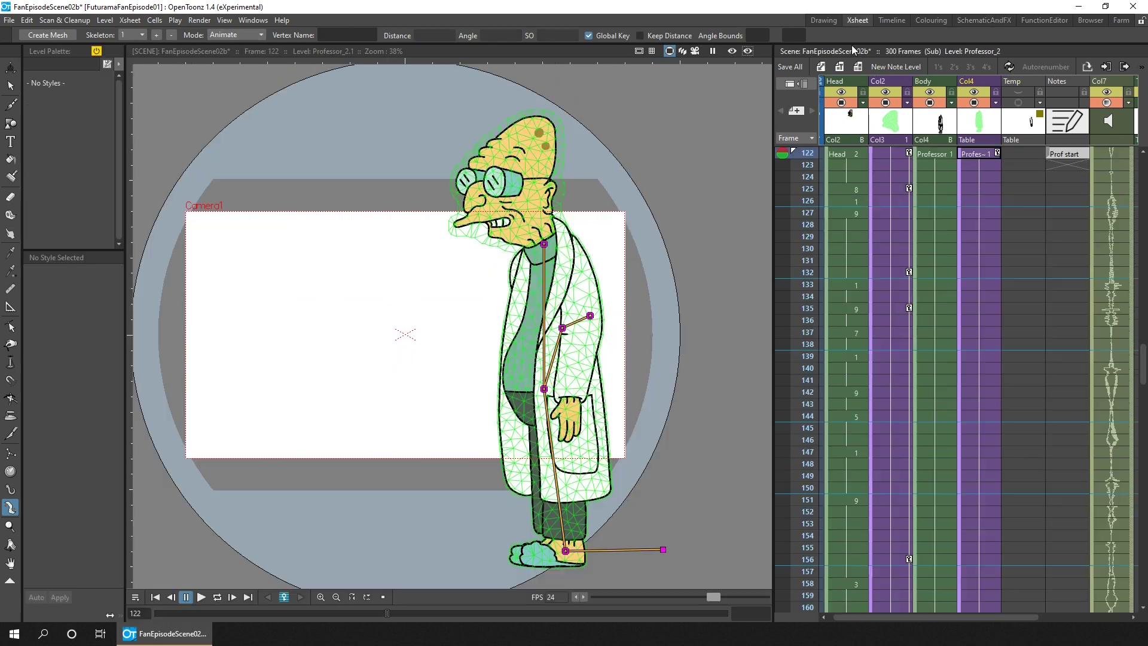
Key the Professor_2 mesh at frame 122 and shift its neck vertex slightly at frame 127
right_click(544, 244)
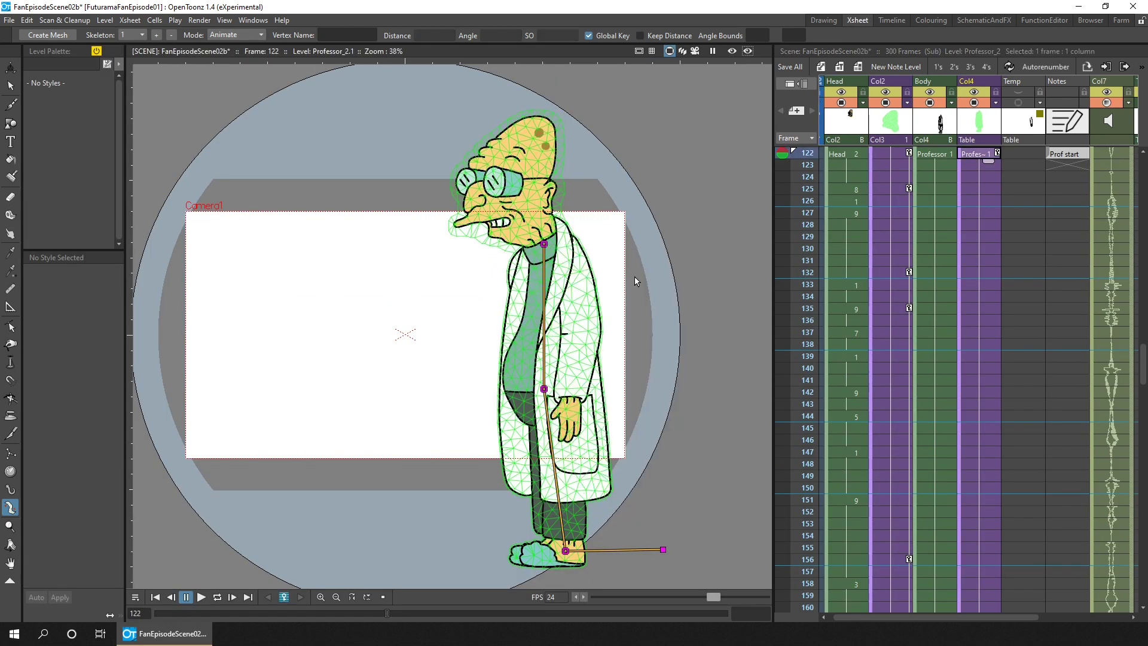
left_click(633, 282)
left_click(993, 214)
left_click_drag(544, 244, 554, 243)
left_click(980, 249)
Link the Head_1 mesh column to skeleton vertex 4 of the Professor_2 mesh in the stage schematic
left_click(983, 21)
left_click_drag(464, 535, 362, 496)
left_click(929, 154)
scroll(538, 179, "up", 2)
scroll(996, 179, "up", 19)
left_click(920, 154)
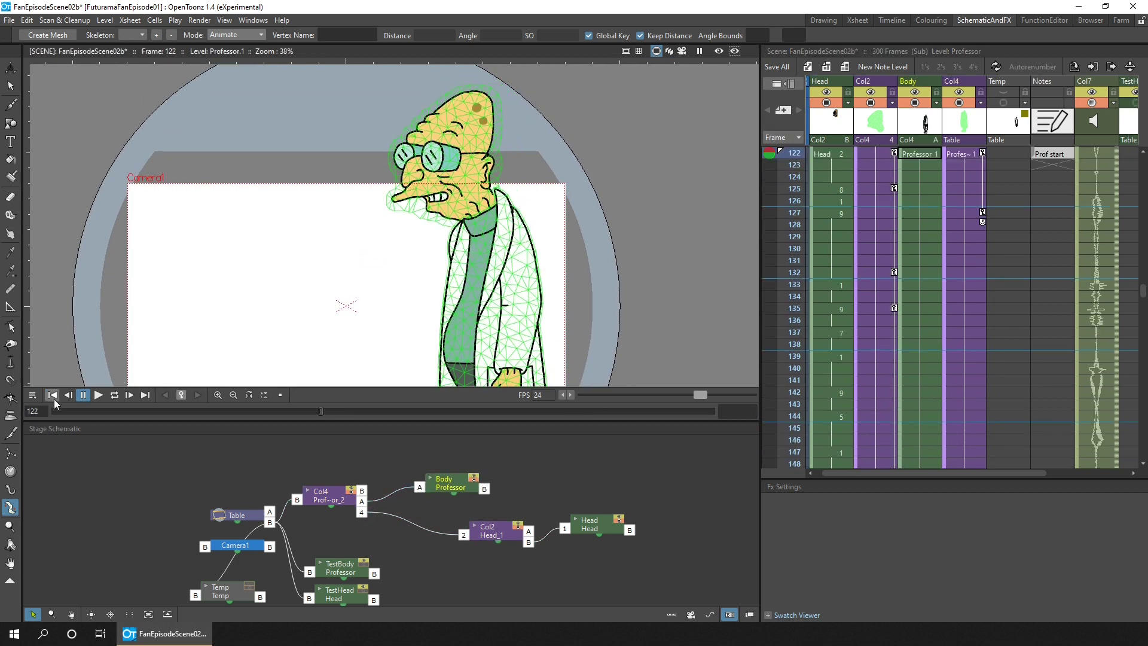
Add a chest vertex between the waist and neck of the Professor_2 skeleton at frame 122 and return to Animate mode
left_click(485, 217)
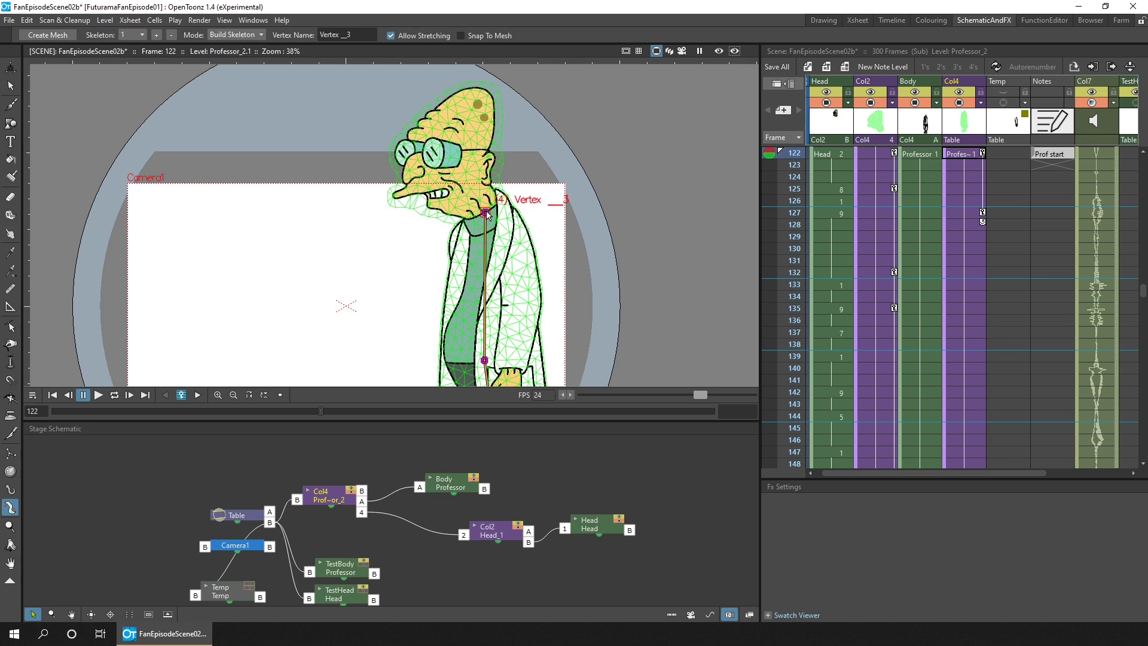
scroll(795, 209, "up", 1)
left_click_drag(794, 203, 797, 223)
left_click(794, 201)
left_click(237, 34)
left_click(251, 69)
Bend the Professor's neck, set a key on the chest vertex and toggle the Keep Distance option
left_click_drag(485, 214, 501, 240)
right_click(473, 239)
left_click(508, 261)
left_click(641, 36)
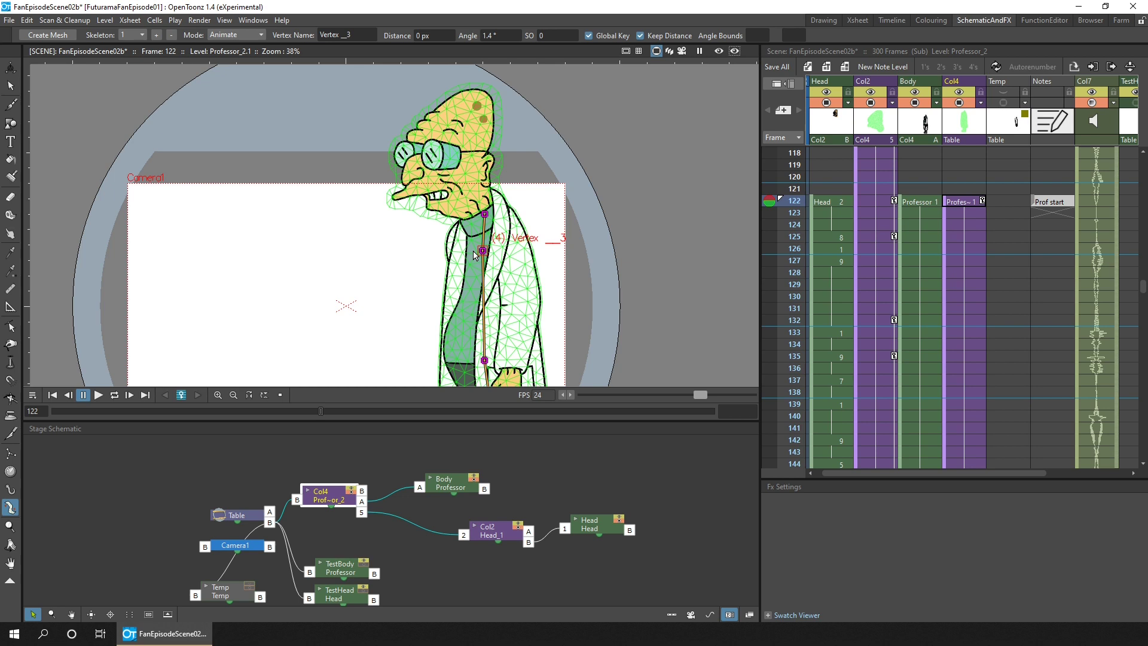
Adjust the Professor's torso at frame 122 with the chest and waist vertices and key the chest vertex
left_click_drag(483, 258, 476, 265)
left_click(236, 34)
left_click(230, 48)
right_click(471, 267)
left_click(603, 292)
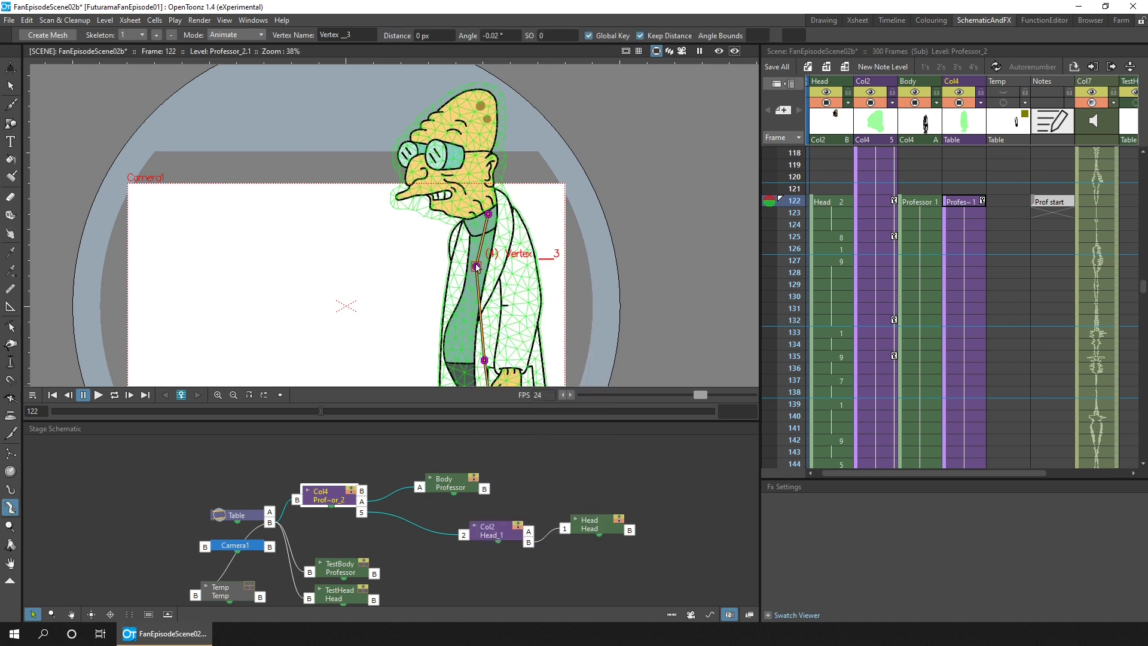
left_click_drag(485, 360, 498, 360)
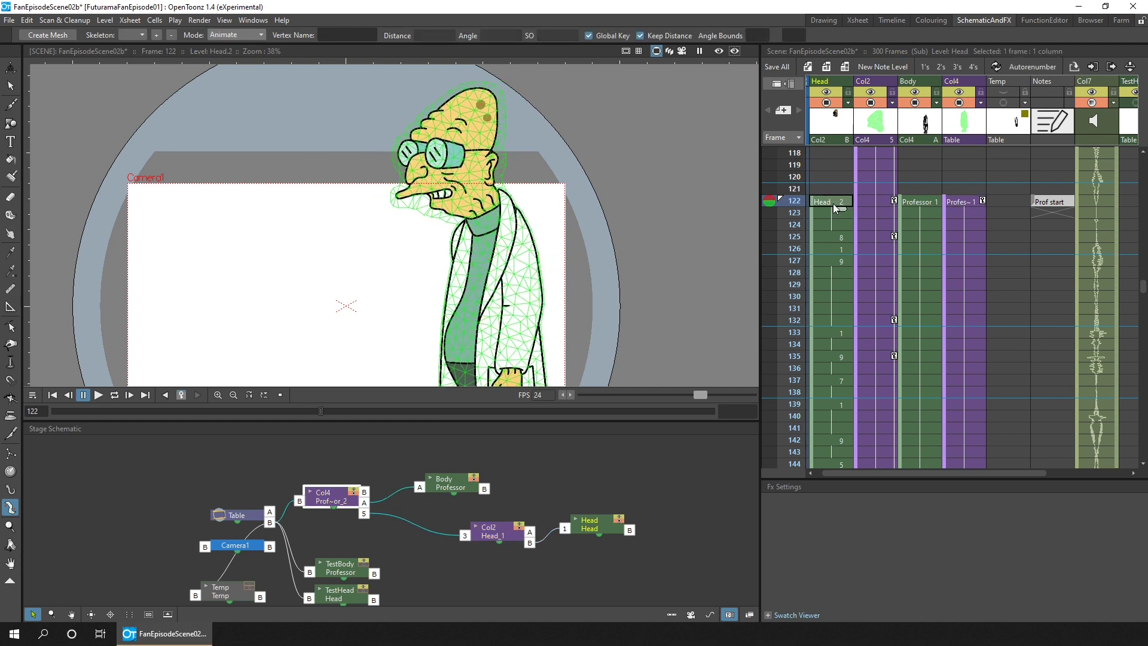
Open Head drawing 1 for editing and extend the back-of-neck outline with a size 7 brush in Ink Lines
left_click(891, 21)
scroll(529, 562, "down", 3)
left_click(297, 592)
left_click(924, 106)
left_click(11, 87)
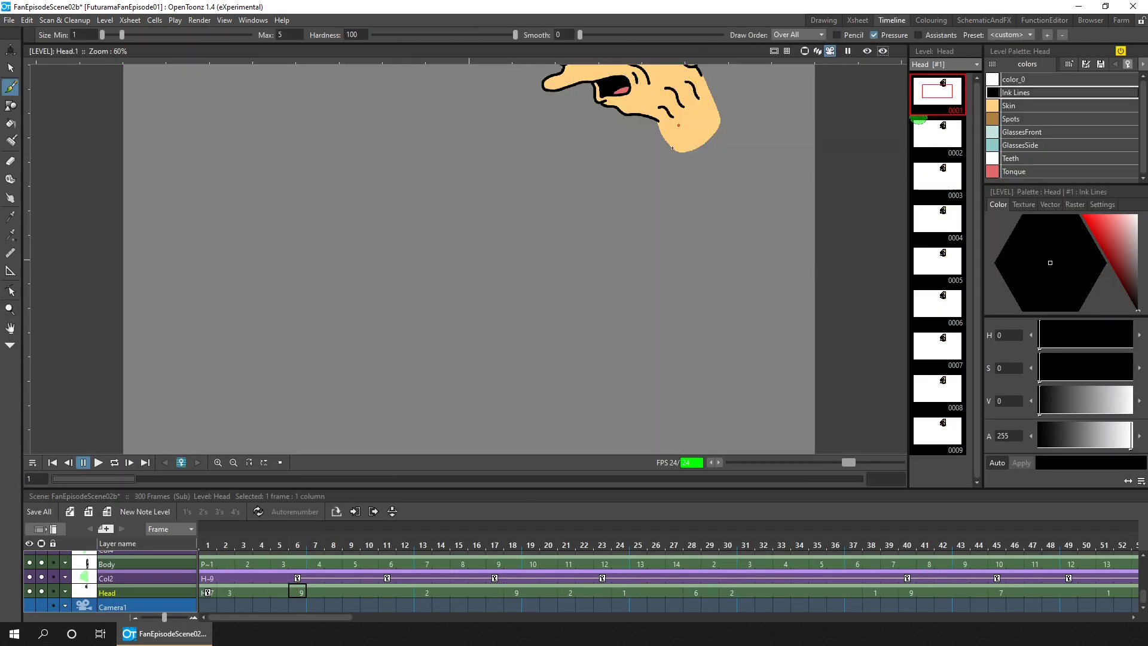
scroll(672, 148, "up", 3)
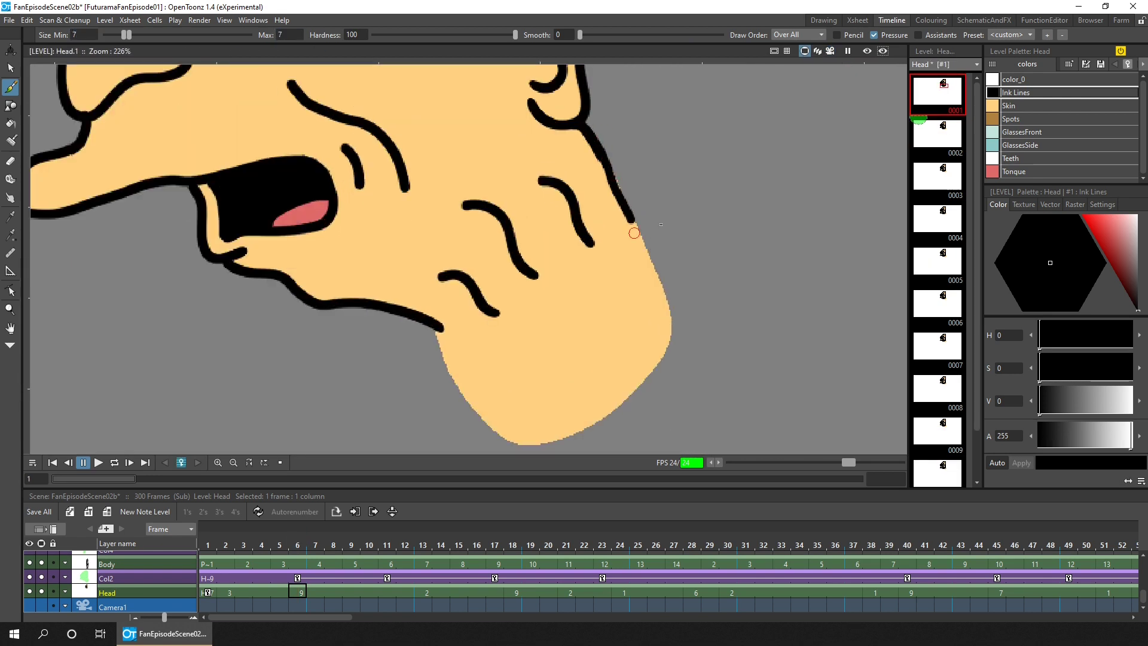
Make a freehand selection at the neck line on Head drawing 1 and open Head drawings 5 and 9
key("s")
left_click_drag(620, 108, 622, 106)
left_click(948, 261)
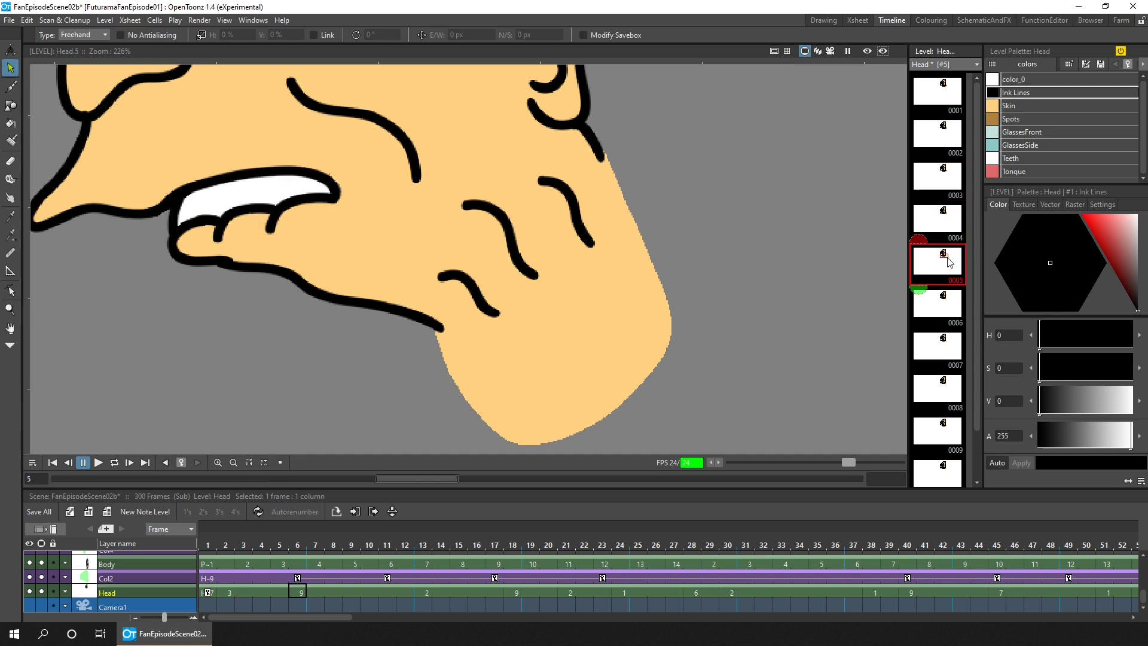
left_click(943, 431)
Switch to the Xsheet workspace and set a Plastic skeleton key on the body mesh in Col4 at frame 127
left_click(858, 20)
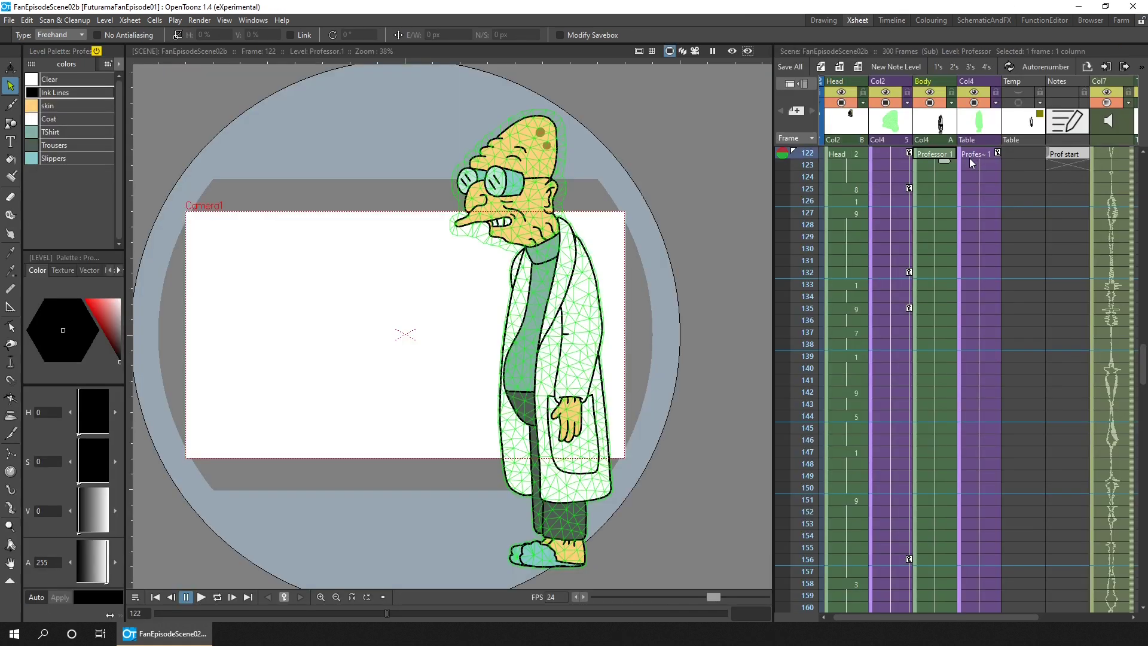
left_click(976, 157)
key("x")
left_click_drag(803, 297, 800, 372)
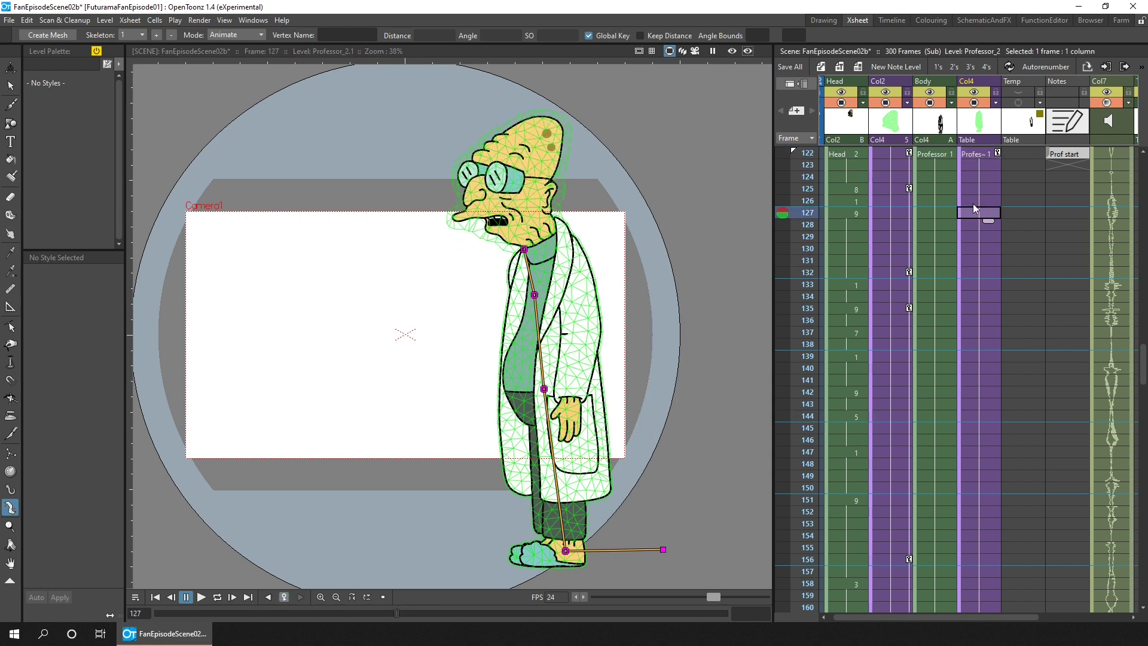
key("z")
Set further skeleton keys on the Col4 body mesh along the frames following 127 to hold the Professor's pose
left_click_drag(807, 225, 809, 309)
left_click(992, 262)
key("z")
left_click(991, 307)
left_click_drag(807, 263, 807, 600)
key("z")
Key the body mesh further down the Xsheet and move the waist vertex slightly towards the Professor's back
scroll(807, 347, "down", 4)
scroll(884, 551, "down", 4)
mouse_move(808, 440)
left_mouse_down()
mouse_move(807, 392)
mouse_move(807, 440)
left_mouse_up()
left_click(986, 393)
key("z")
left_click_drag(543, 389, 550, 392)
Shift the body mesh's chest vertex slightly forward on a later Col4 frame and scrub through the torso movement
left_click(992, 454)
left_click(782, 381)
left_click(548, 293)
left_click_drag(807, 441, 807, 465)
left_click_drag(549, 294, 546, 294)
mouse_move(807, 465)
left_mouse_down()
mouse_move(808, 549)
mouse_move(818, 527)
left_mouse_up()
Set skeleton keys on the Col4 body mesh at frames 211 and 215, and scrub back to frame 200
scroll(818, 528, "down", 4)
left_click(807, 340)
left_click(987, 339)
key("z")
left_click(981, 389)
key("z")
left_click_drag(807, 388, 807, 232)
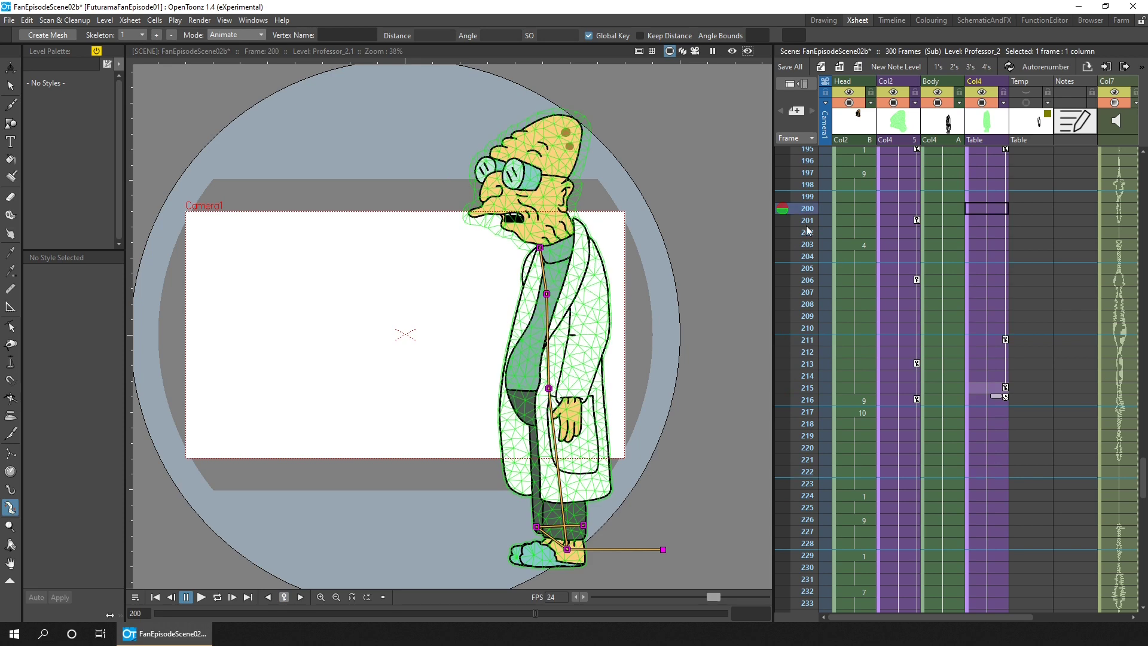